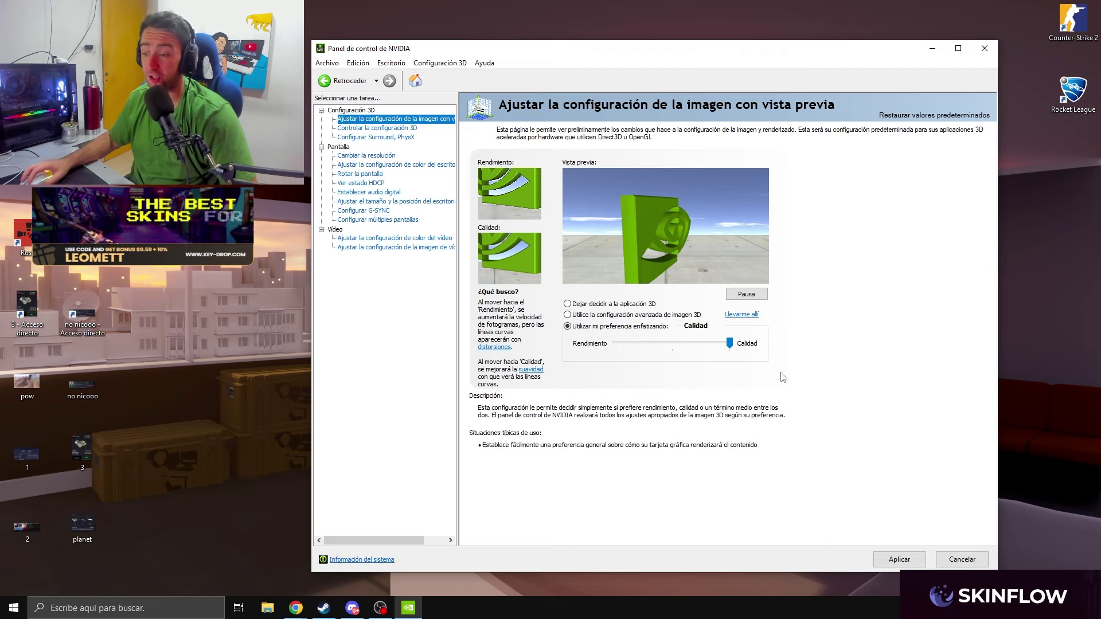
Switch the preview image settings to the advanced 3D image configuration and open the page for controlling the 3D settings.
click(567, 314)
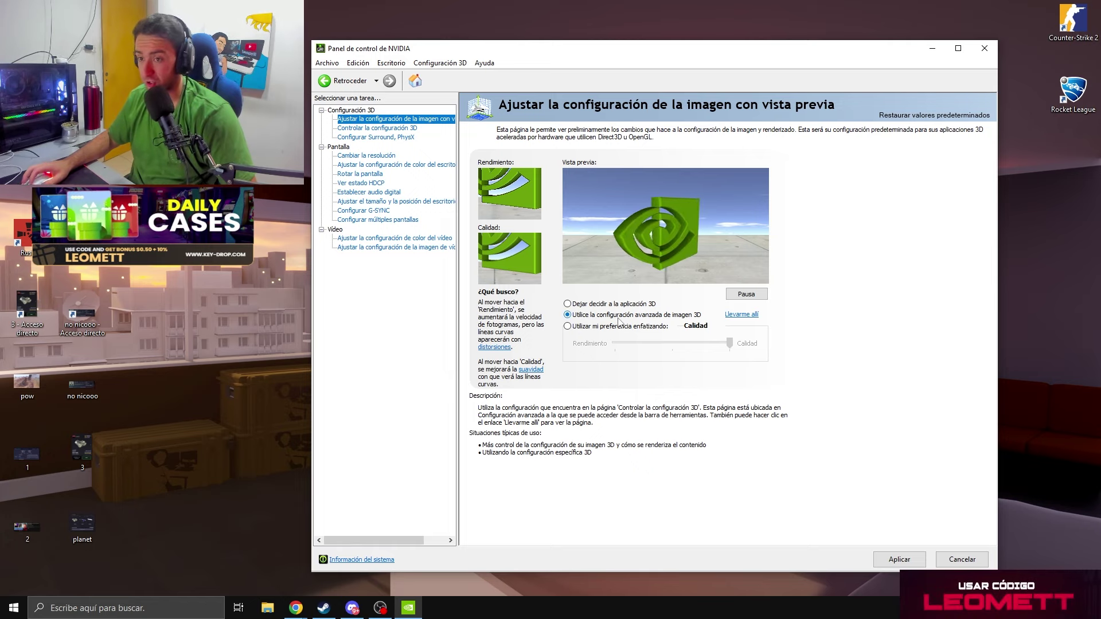
click(741, 314)
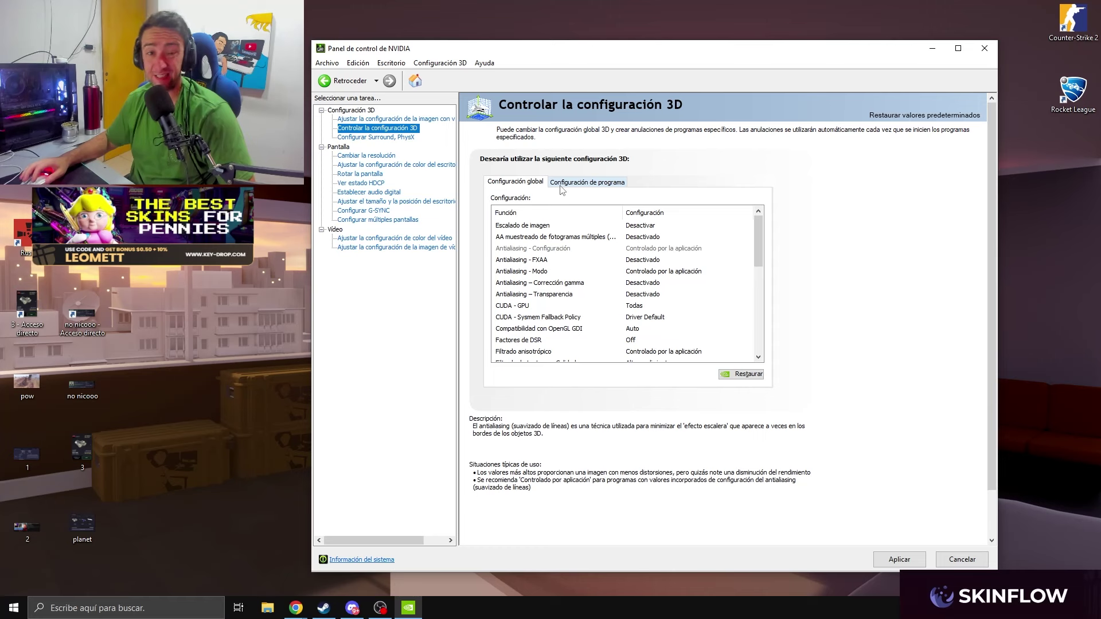
click(560, 183)
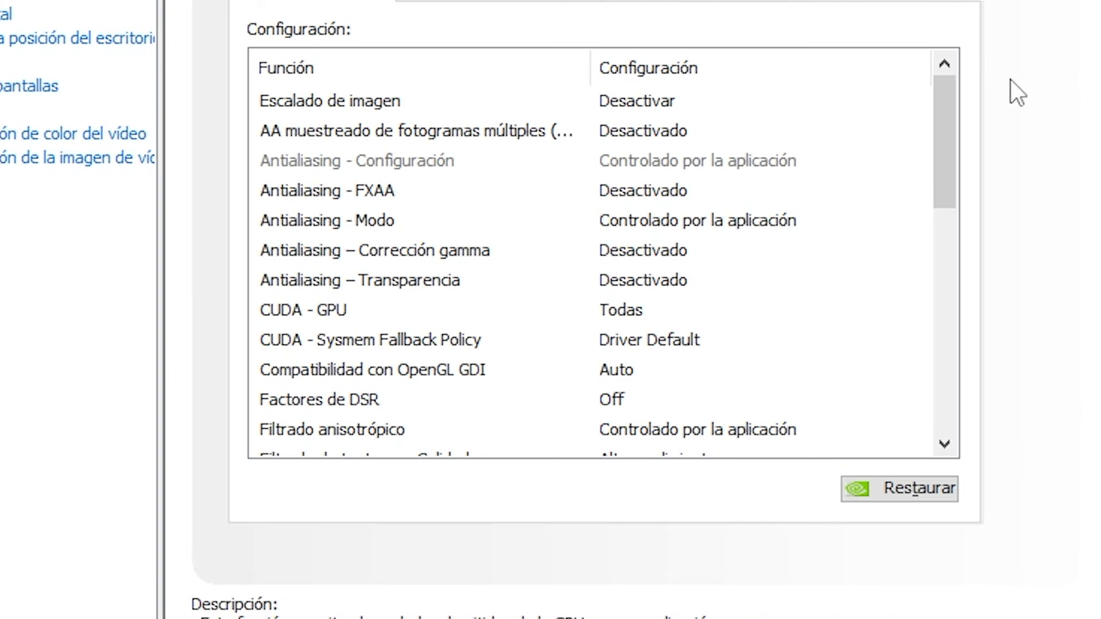
Set the global OpenGL rendering GPU (GPU de renderizado de OpenGL) to NVIDIA GeForce RTX 3080.
drag(950, 102, 924, 230)
click(694, 376)
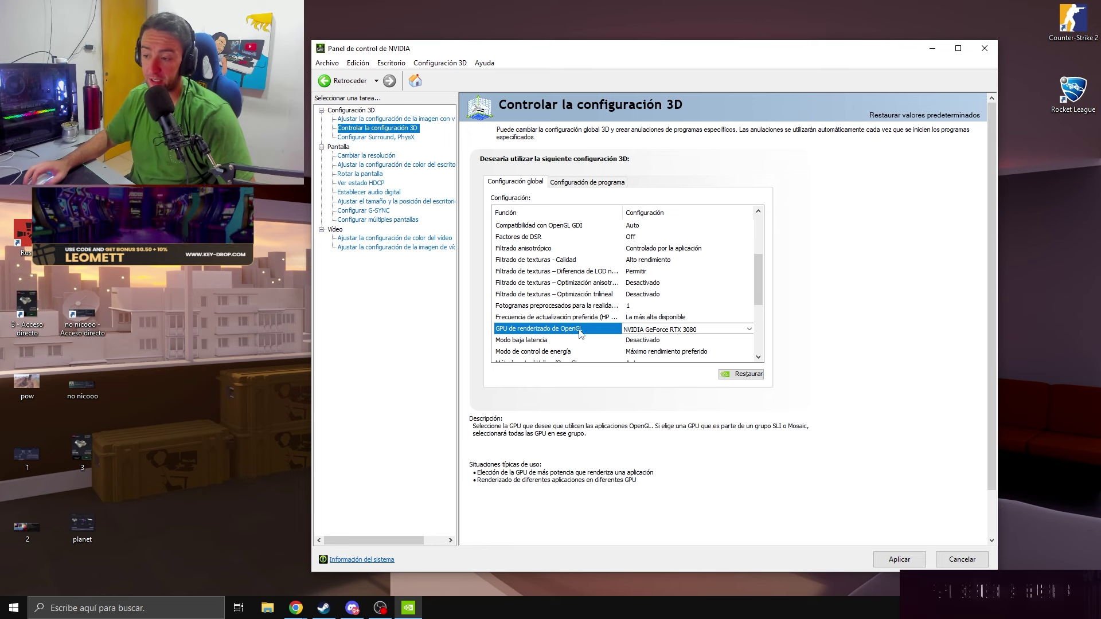
click(663, 334)
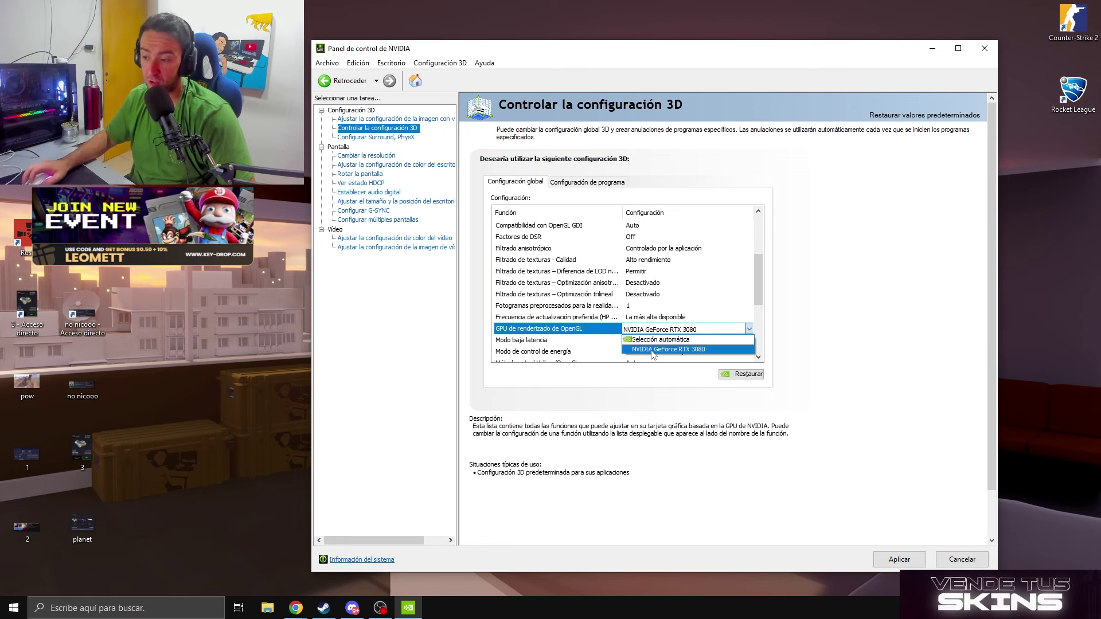
click(685, 347)
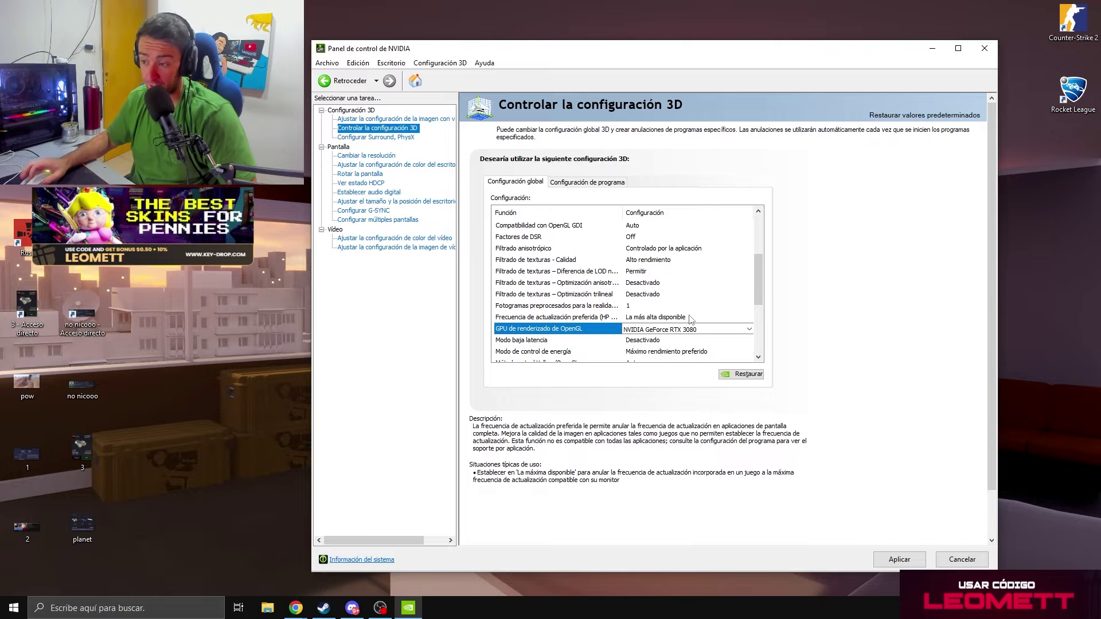
Set the global low latency mode (Modo baja latencia) to Desactivado.
scroll(706, 337, down, 1)
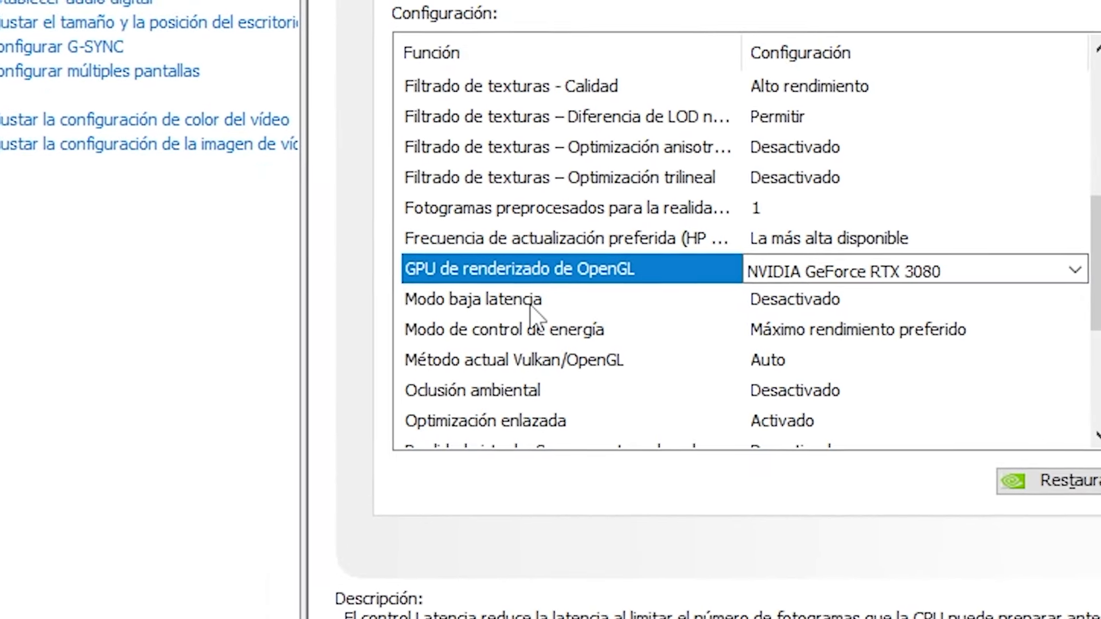
click(504, 300)
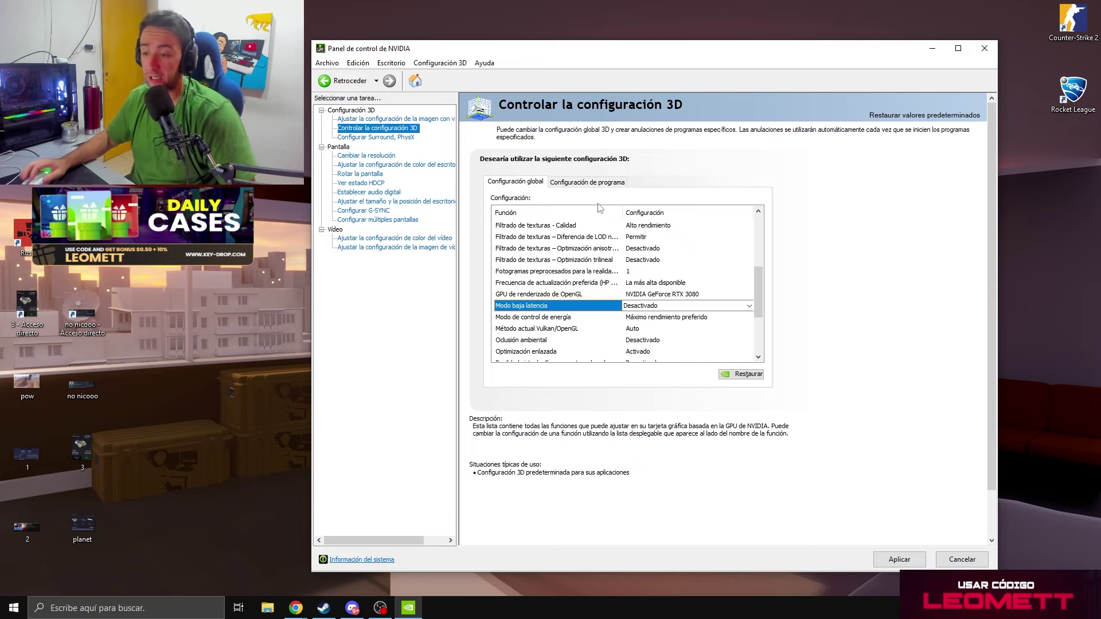
click(733, 308)
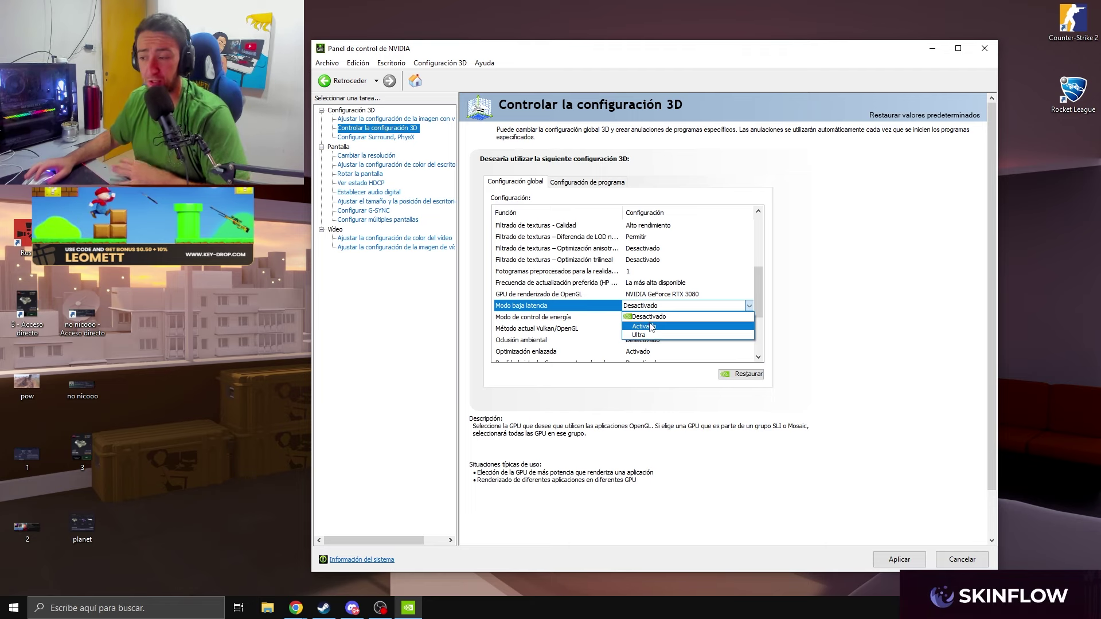
click(645, 318)
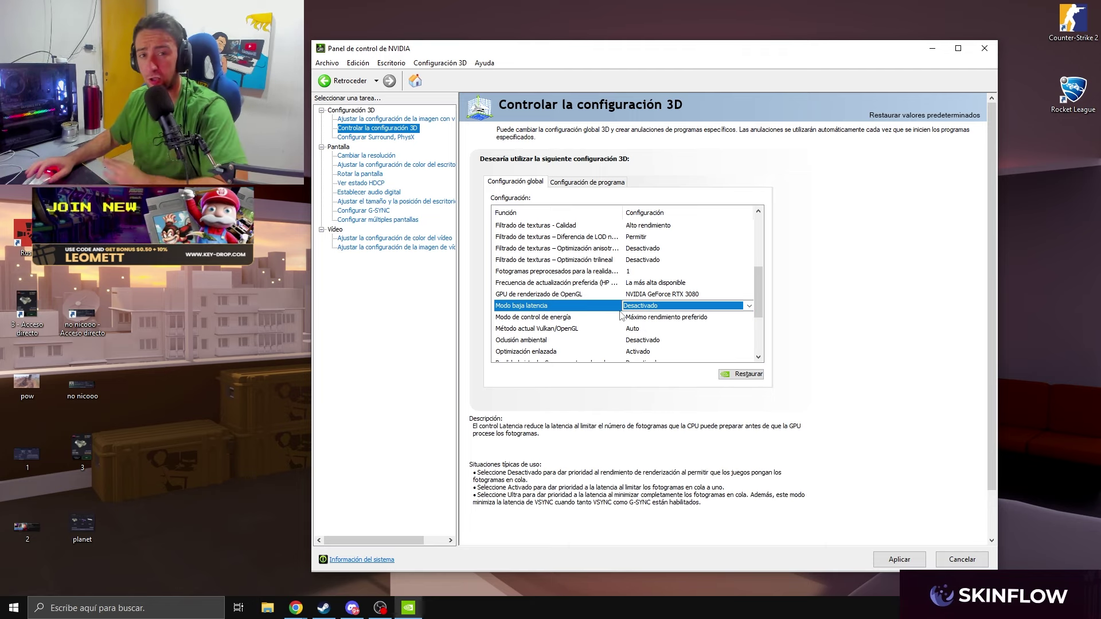
Show the program-specific 3D settings and choose Counter-strike 2 (cs2.exe) as the program to customize.
click(570, 184)
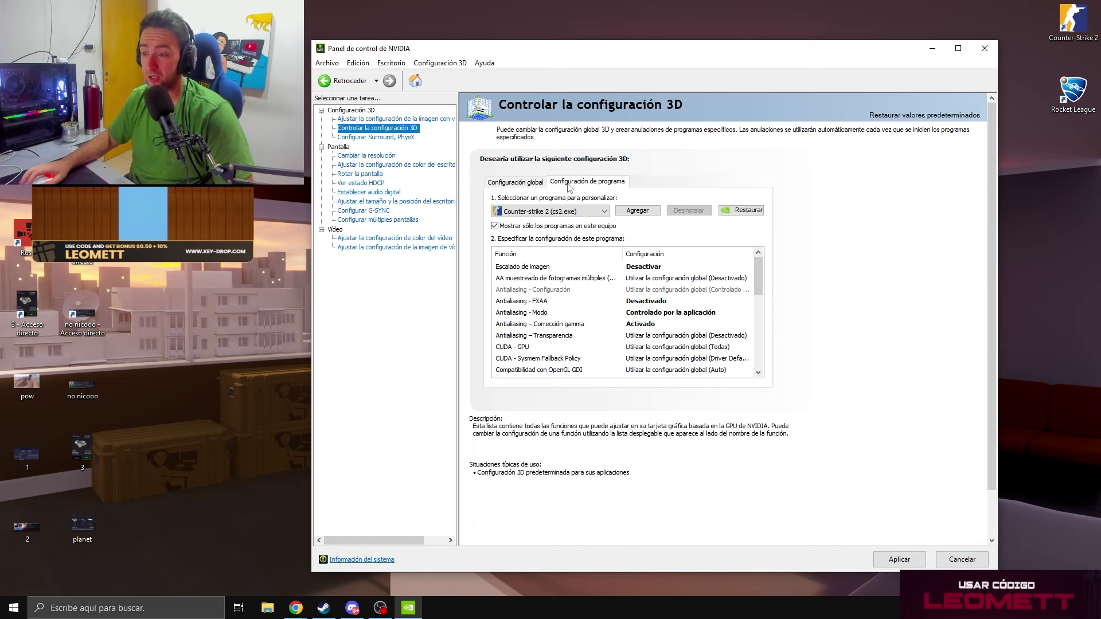
click(603, 212)
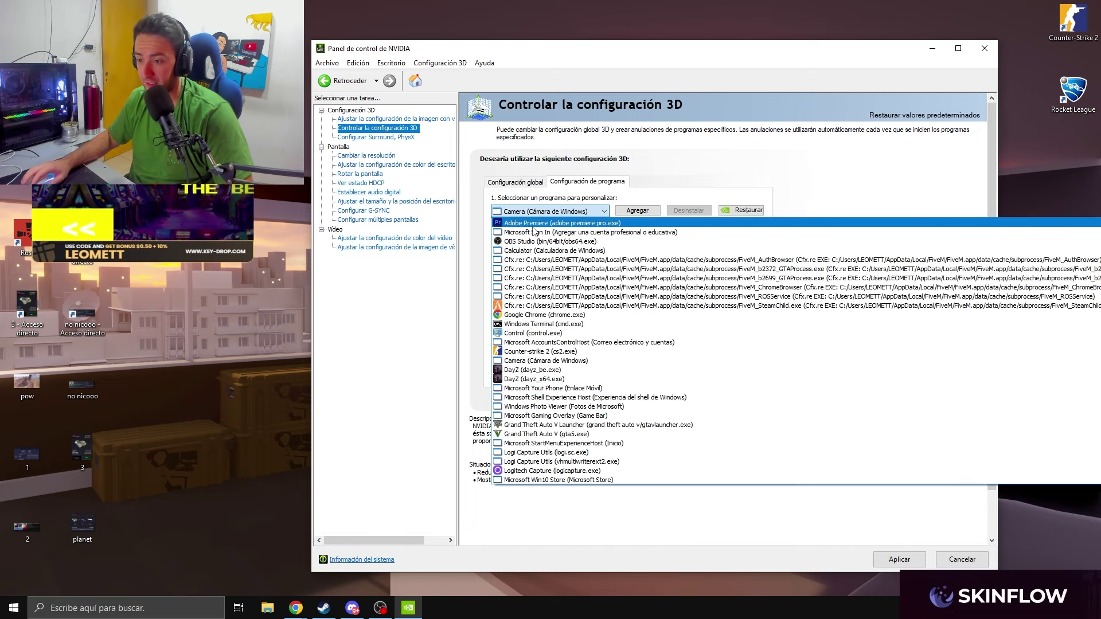
click(526, 351)
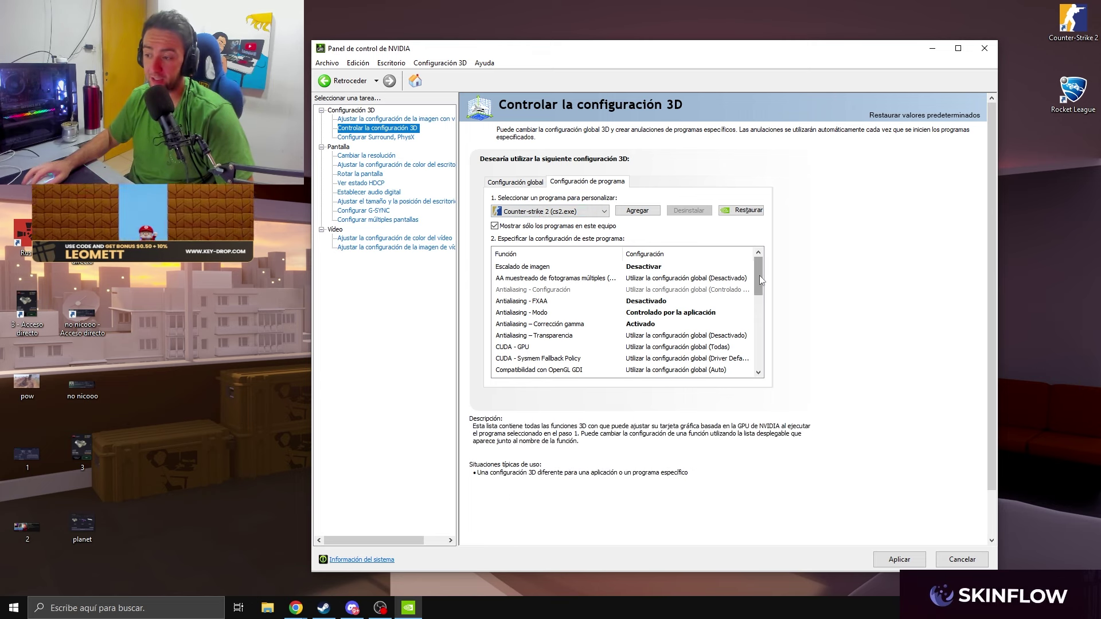
Check the image scaling (Escalado de imagen) options for Counter-strike 2 and close them without changes.
drag(759, 276, 731, 267)
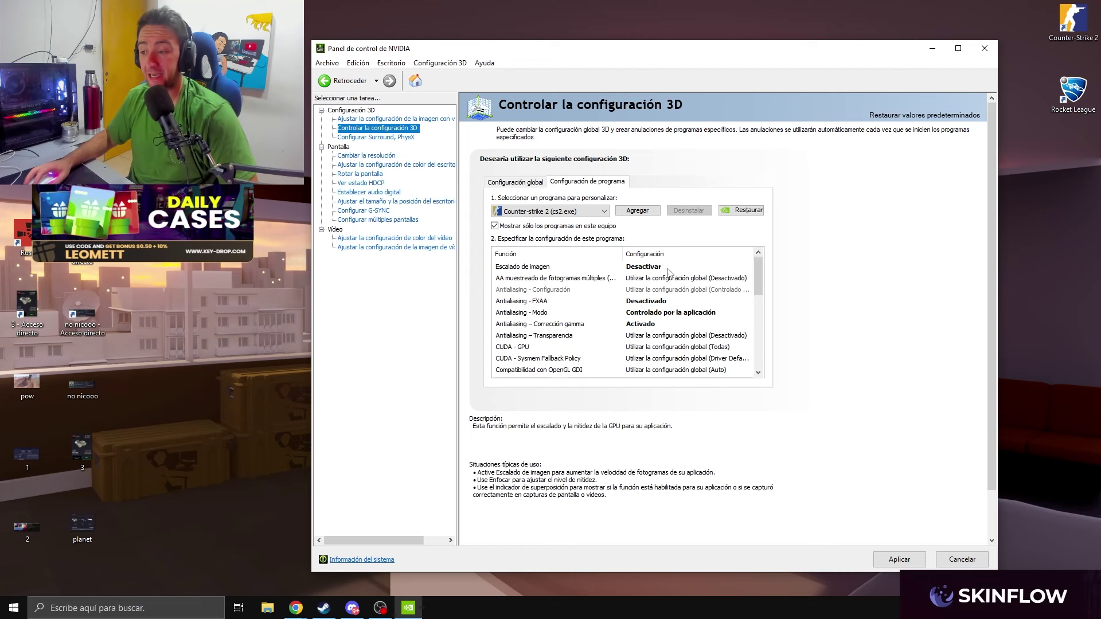
click(669, 269)
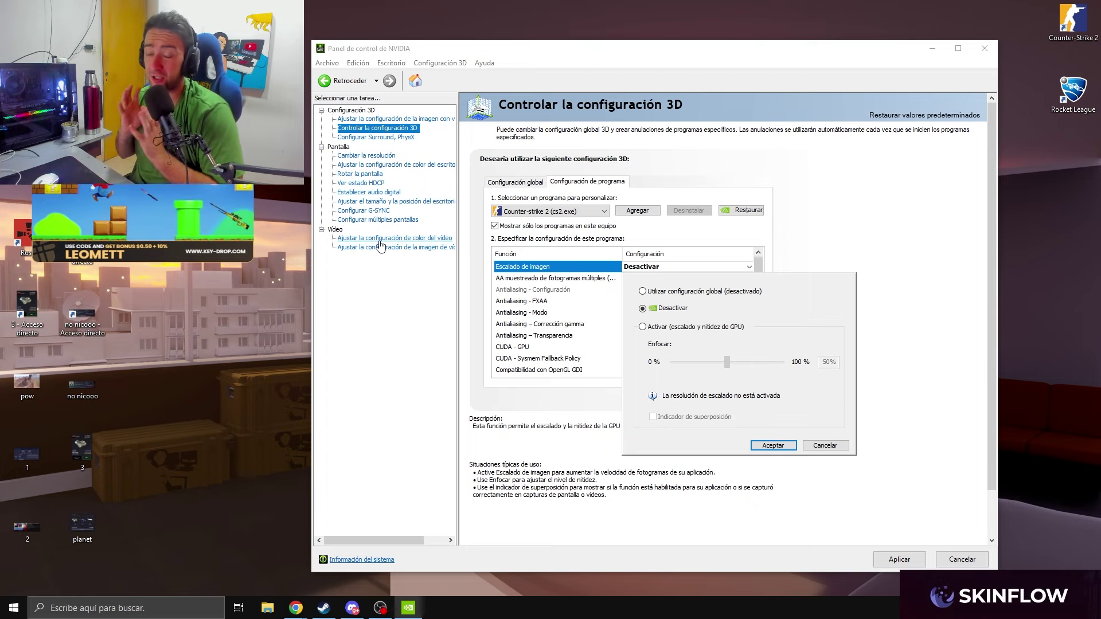
click(807, 282)
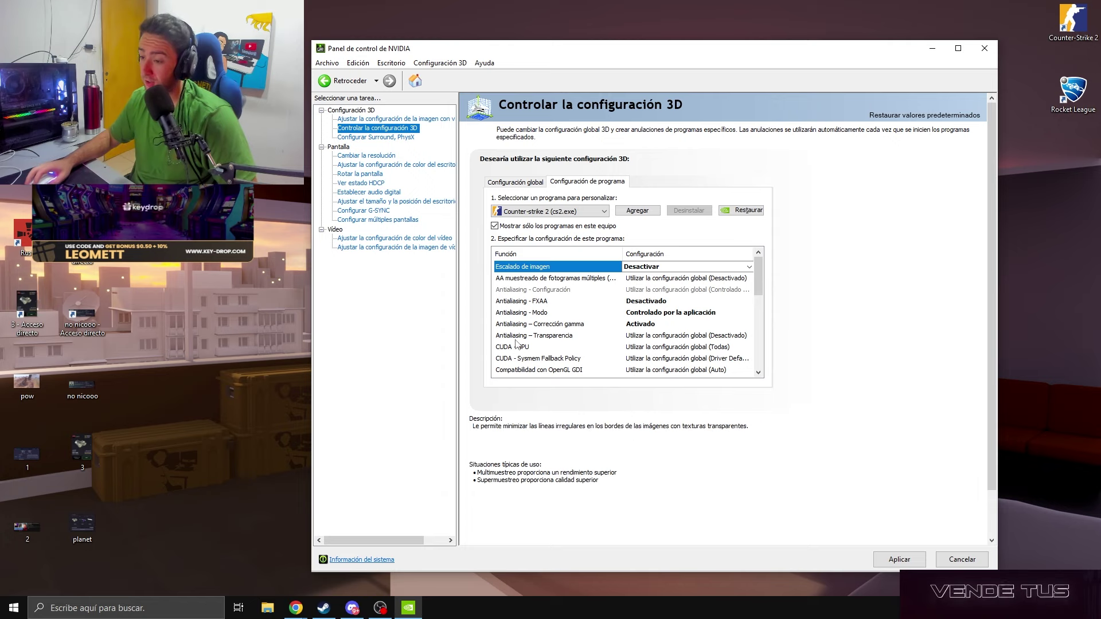
Set Antialiasing – Corrección gamma to Activado for Counter-strike 2.
click(529, 327)
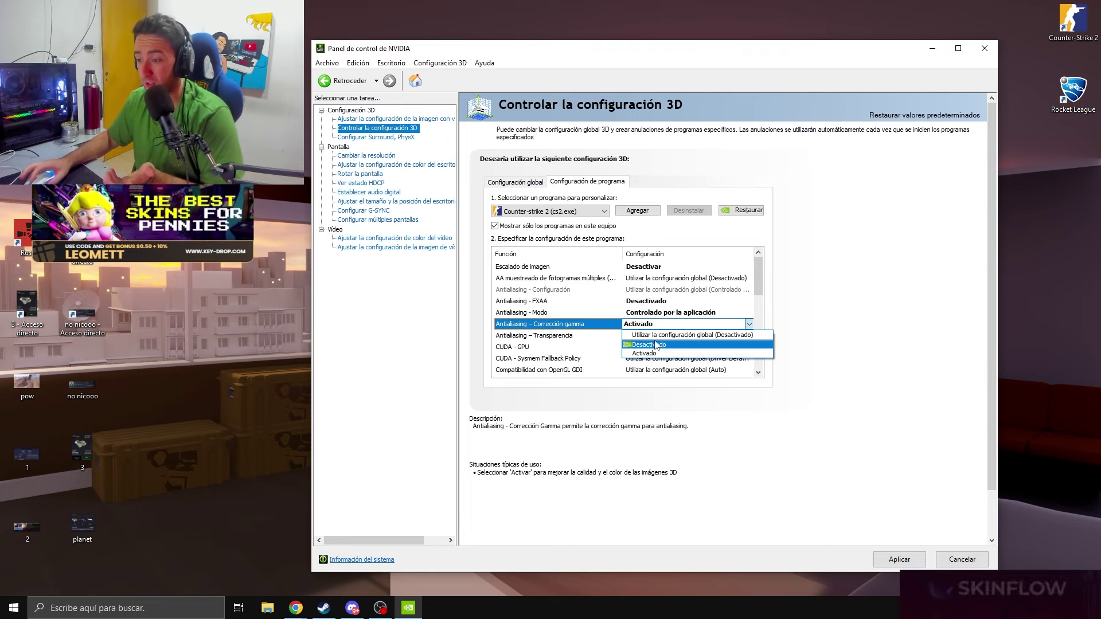
click(649, 353)
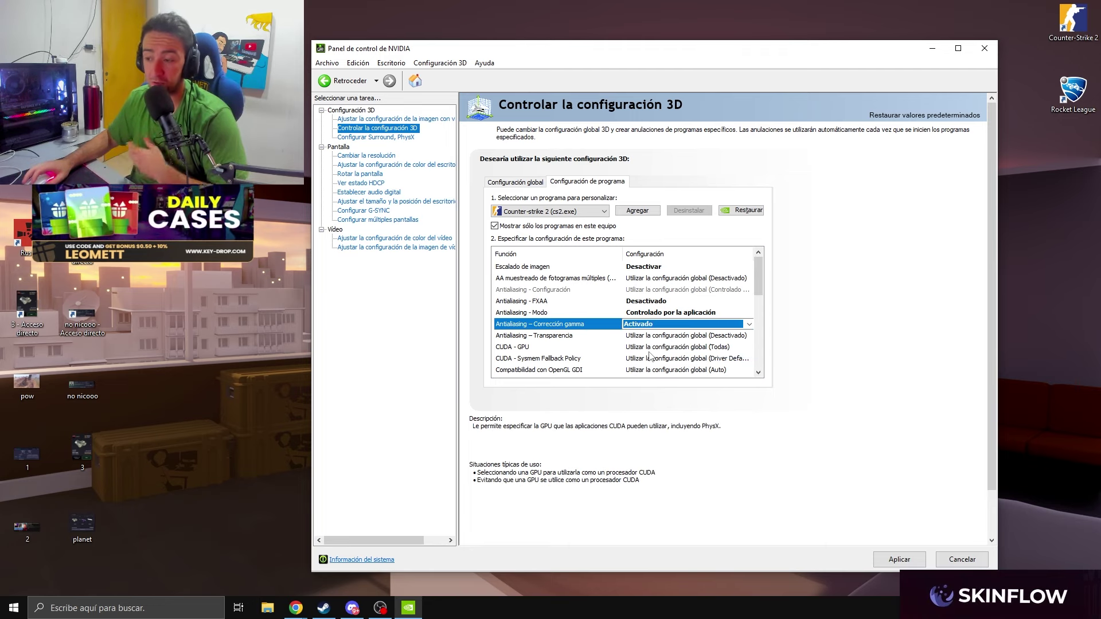
click(805, 345)
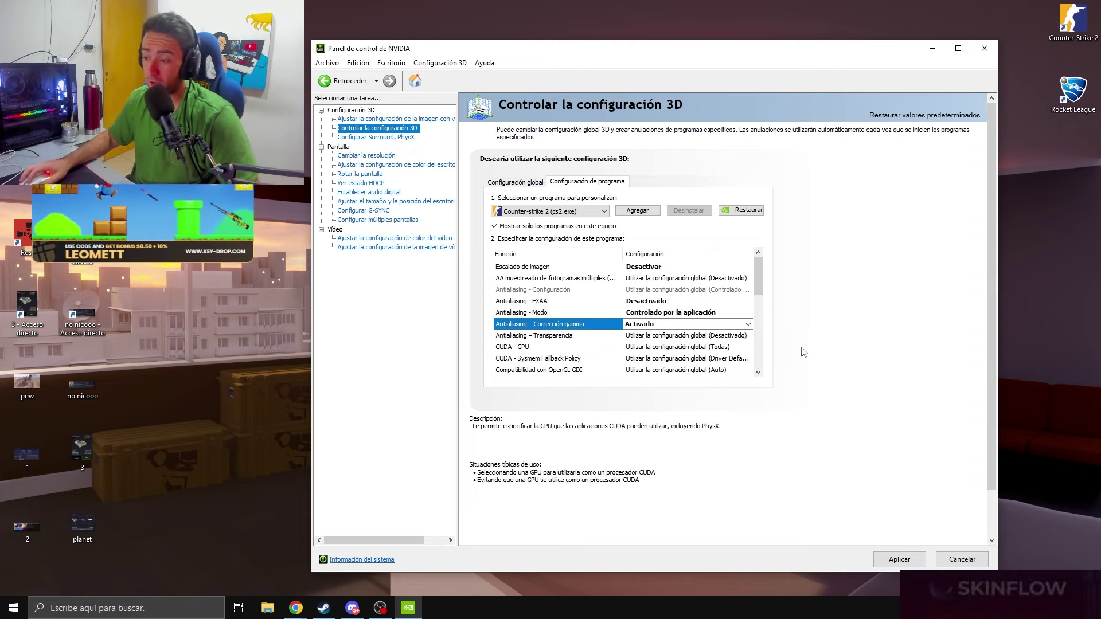
Review Counter-strike 2's OpenGL GDI compatibility, texture filtering, rendering GPU and power management settings.
click(560, 372)
scroll(761, 284, down, 2)
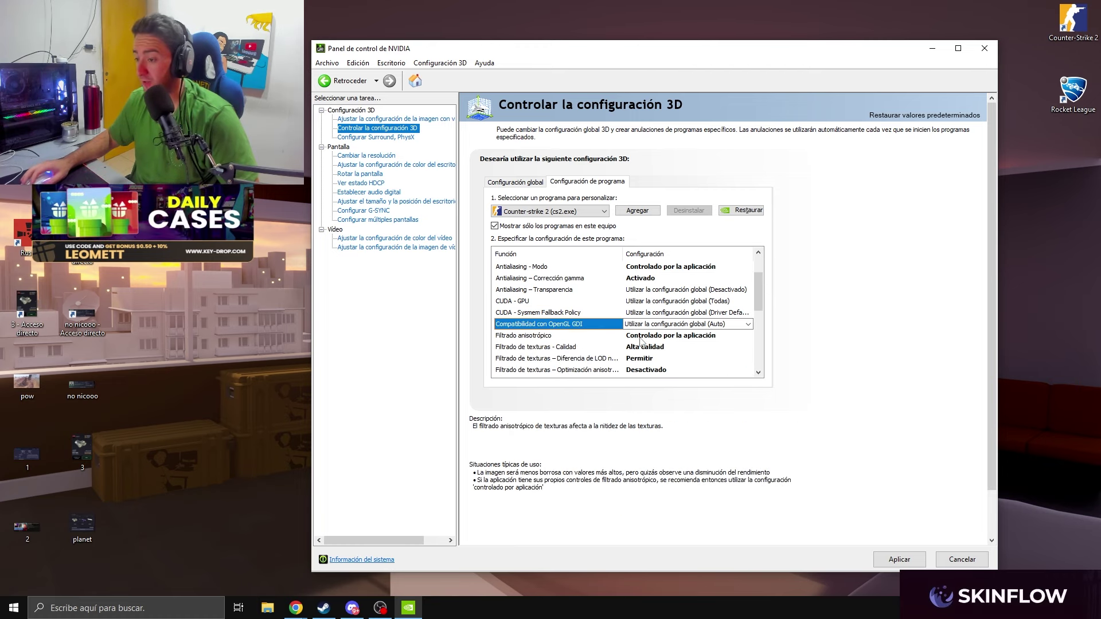
click(725, 347)
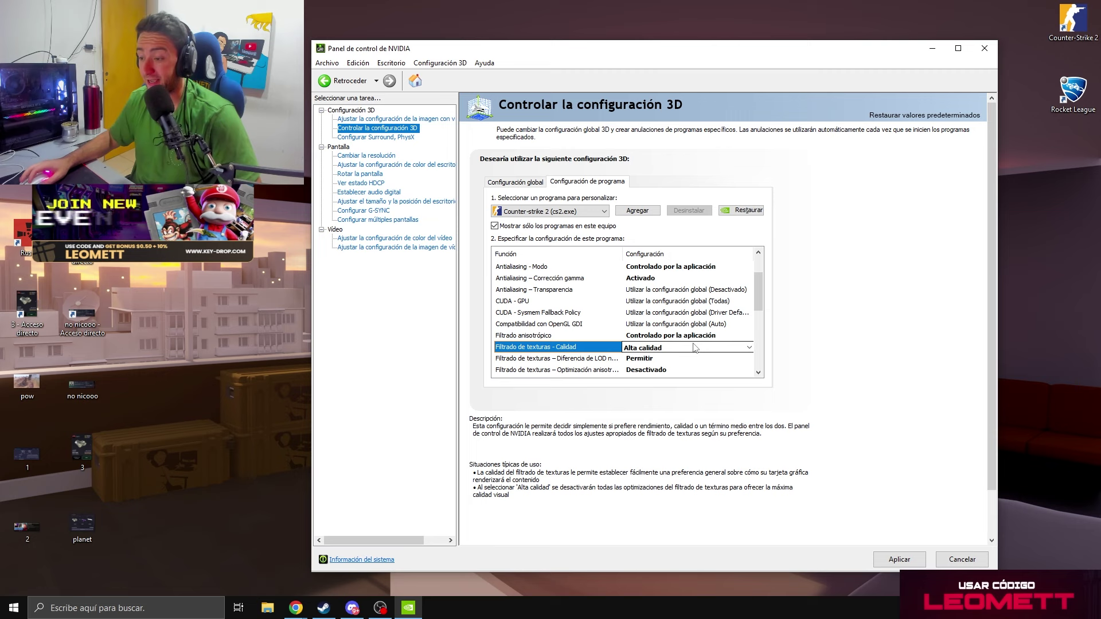
scroll(762, 327, down, 3)
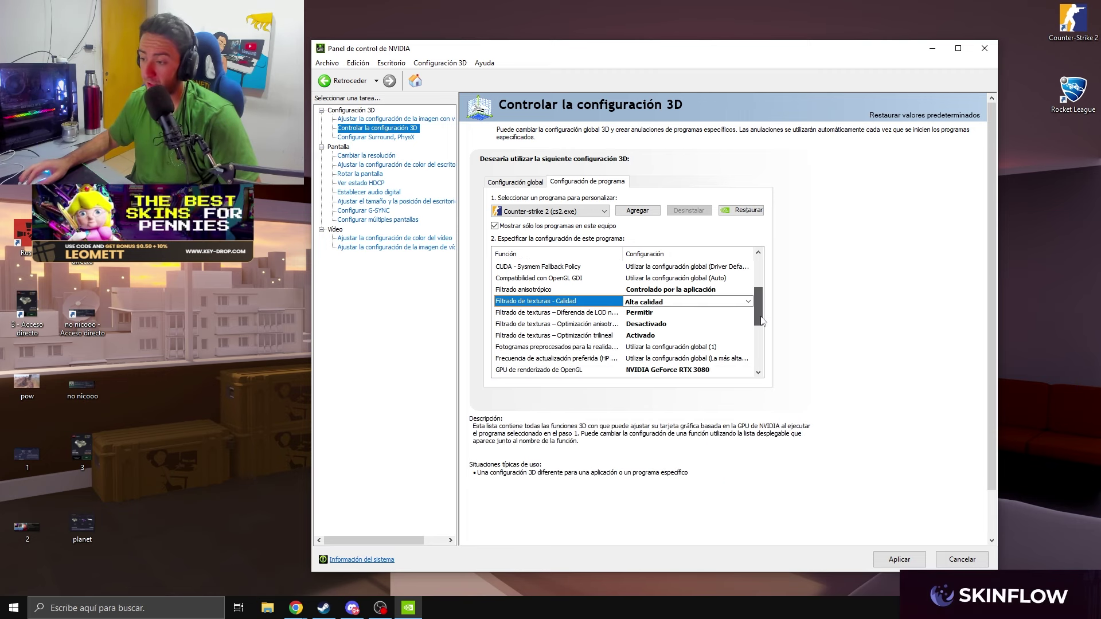
scroll(727, 341, down, 1)
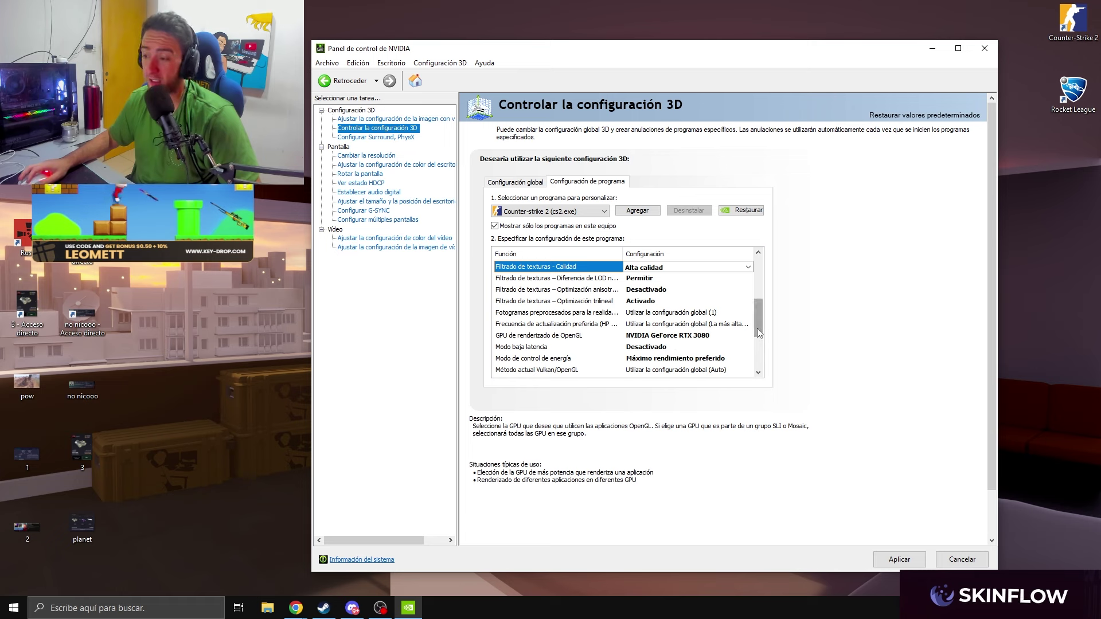
Set Counter-strike 2's Sincronización vertical to Utilizar la configuración de la aplicación 3D and apply the settings.
drag(758, 333, 739, 369)
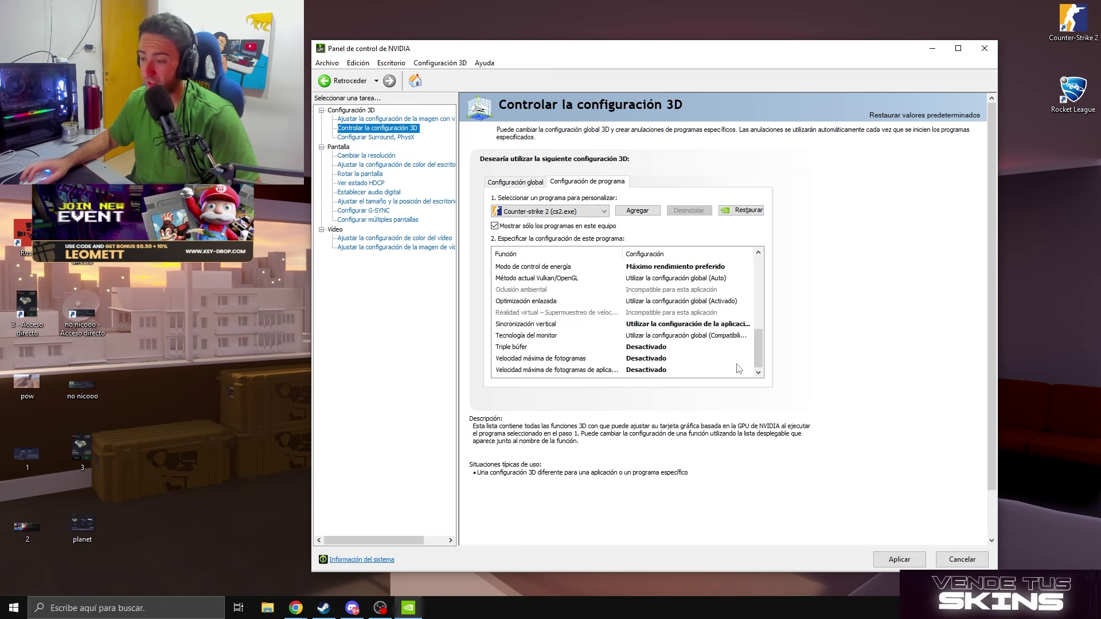
click(675, 325)
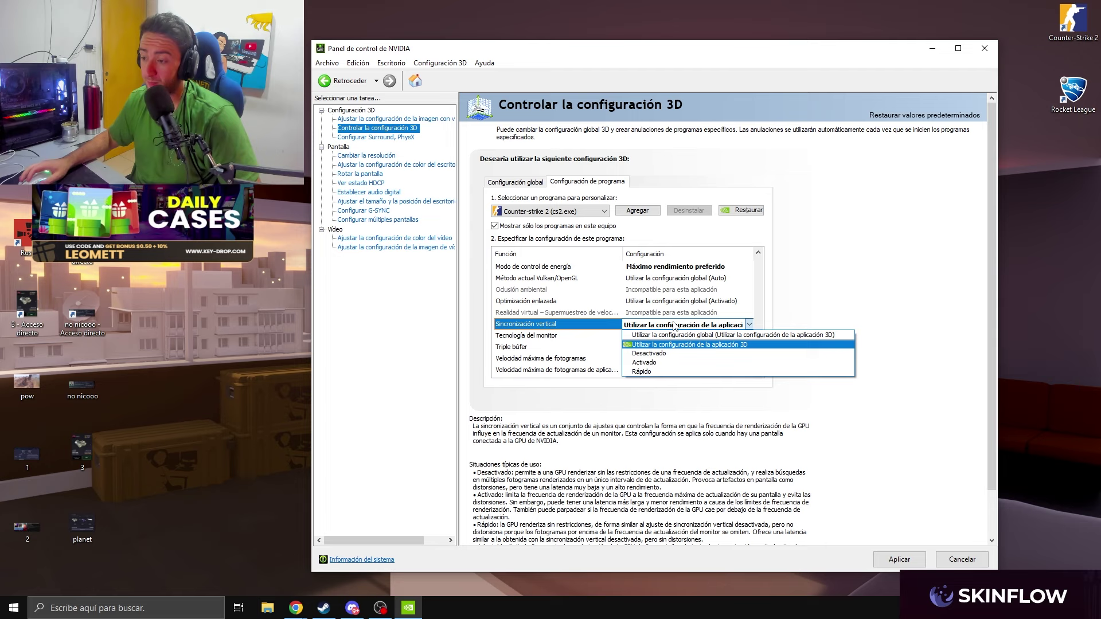
click(710, 345)
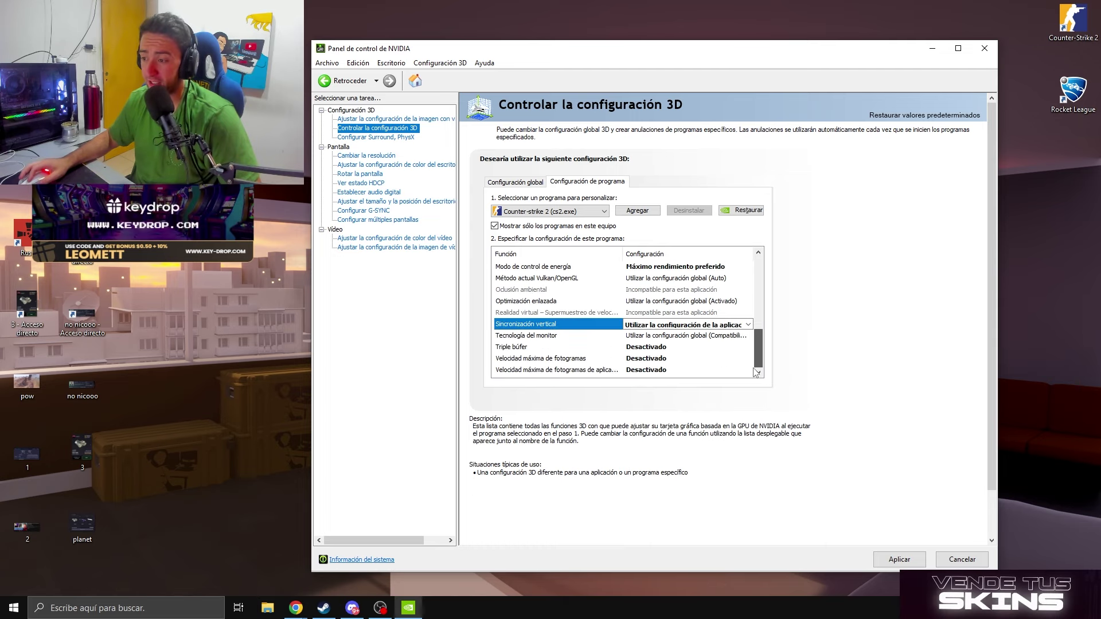
click(899, 560)
click(618, 339)
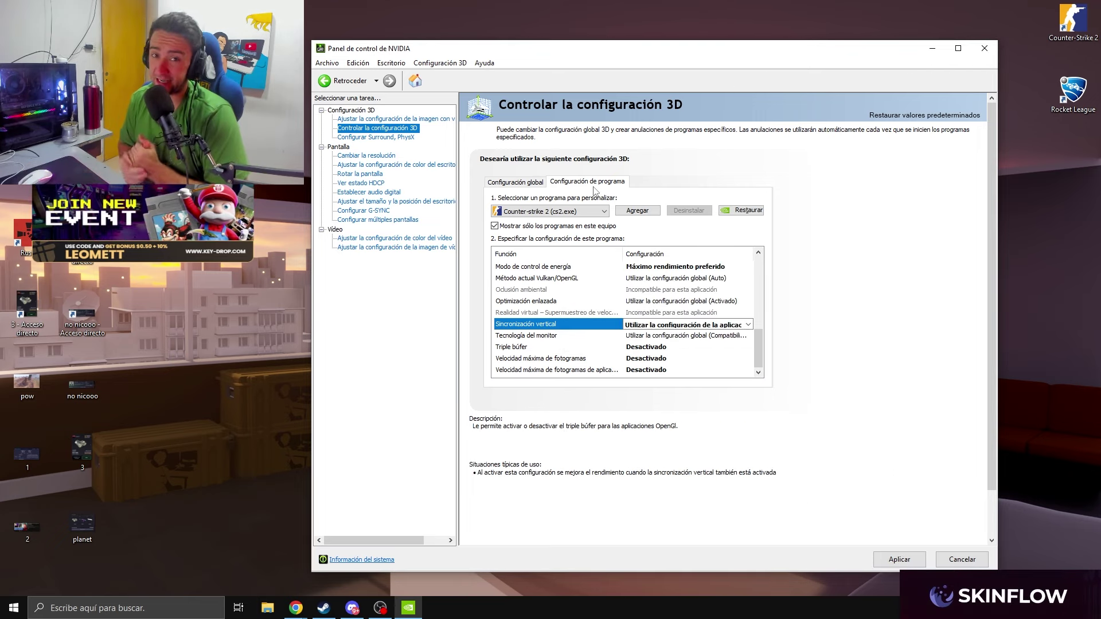
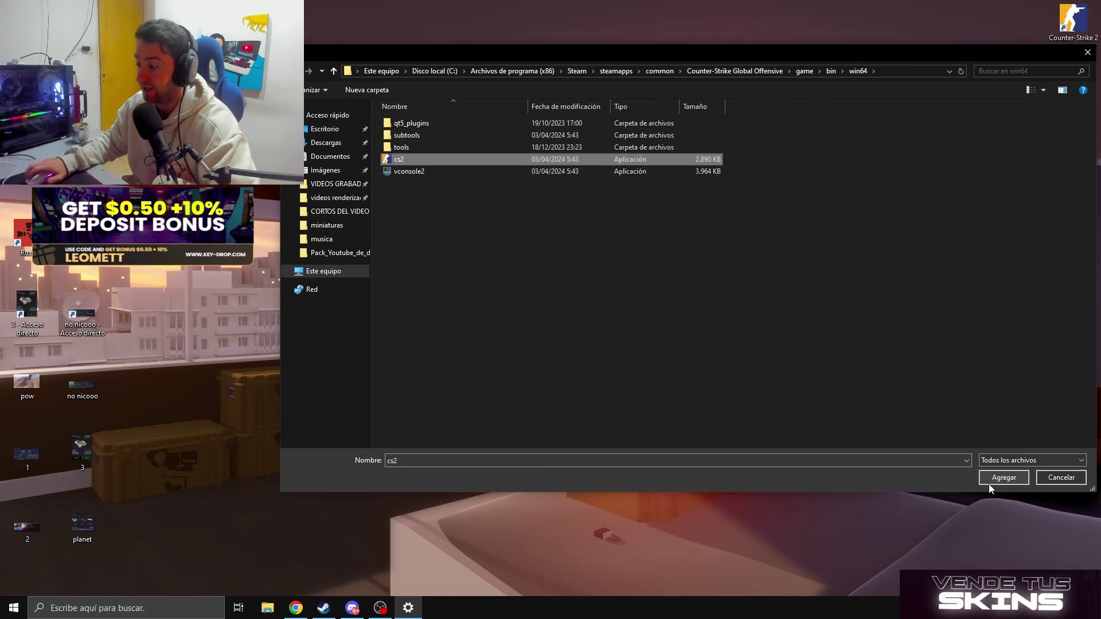
In the Windows graphics settings, dismiss the file chooser and save cs2's graphics preference as Alto rendimiento.
click(1087, 52)
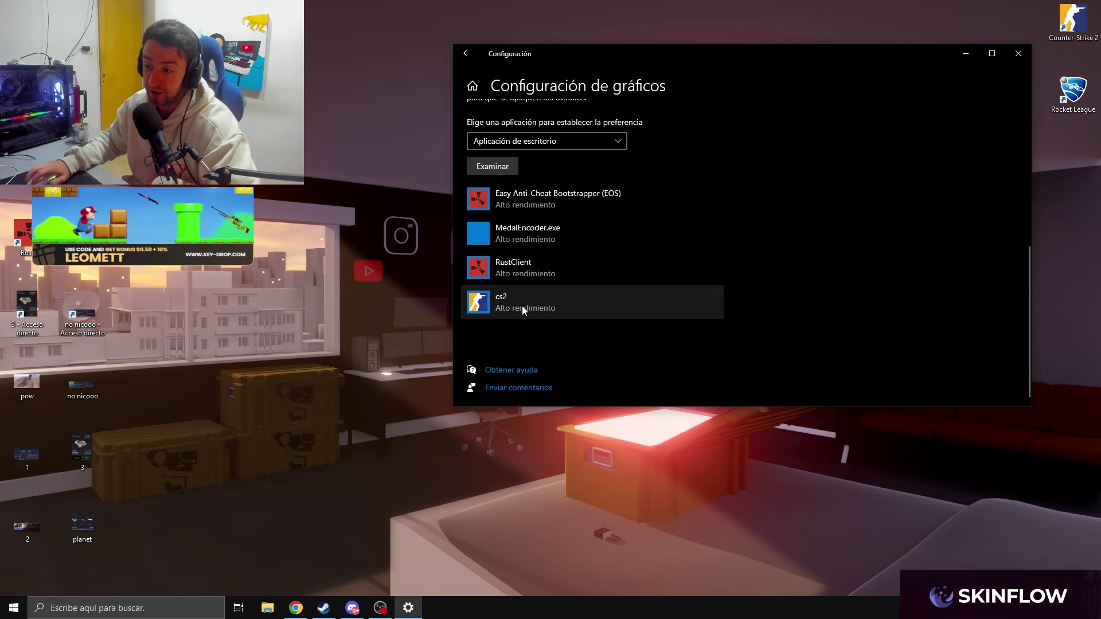
click(534, 275)
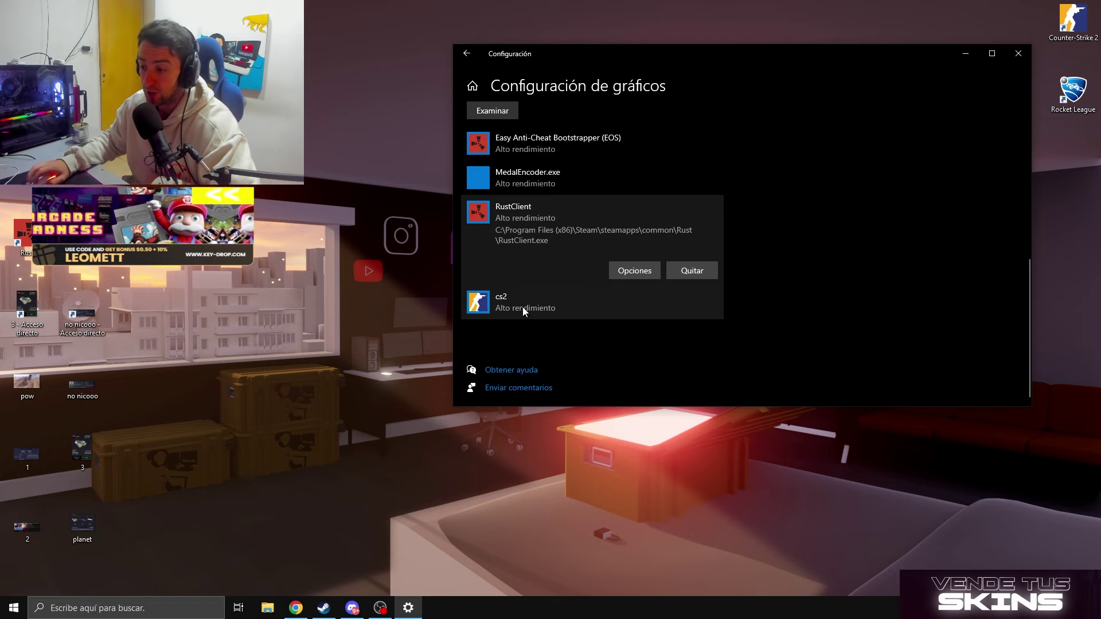
click(523, 312)
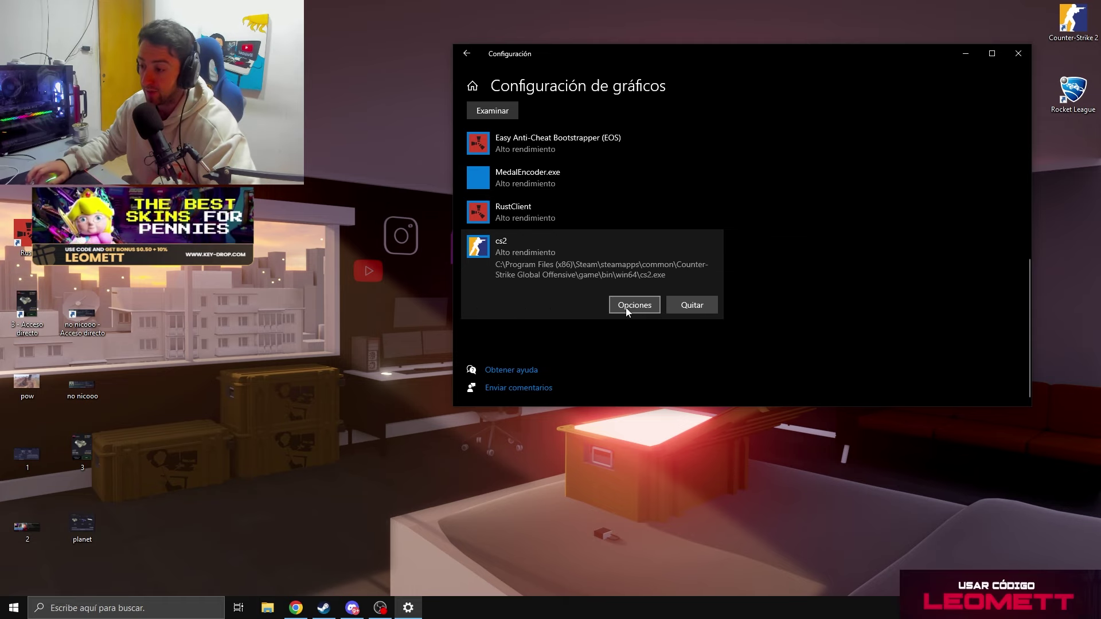
click(627, 311)
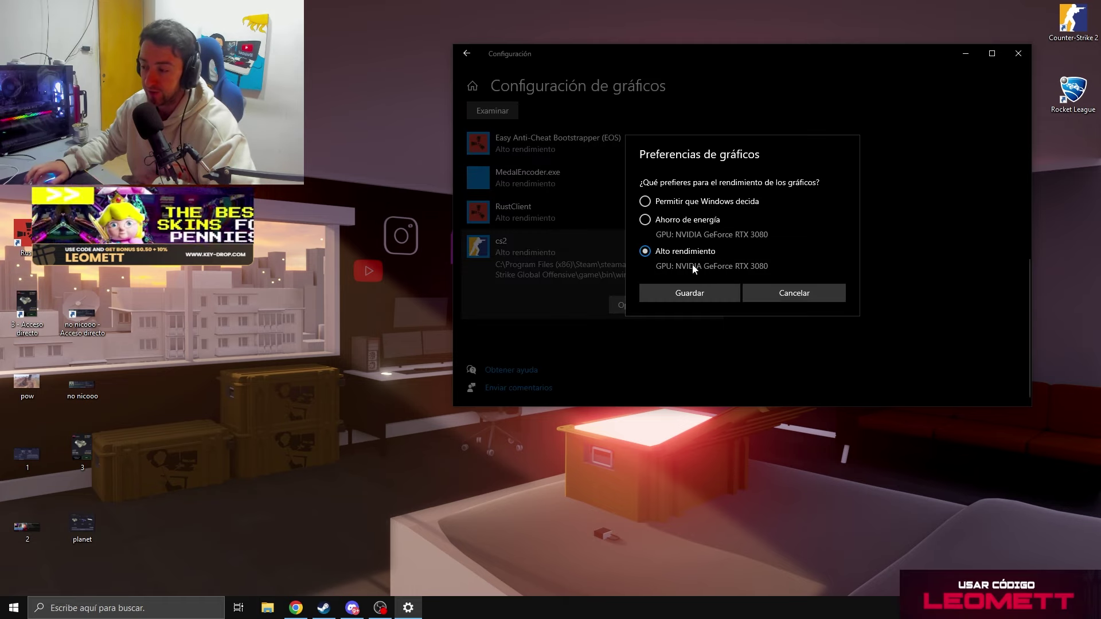
click(689, 292)
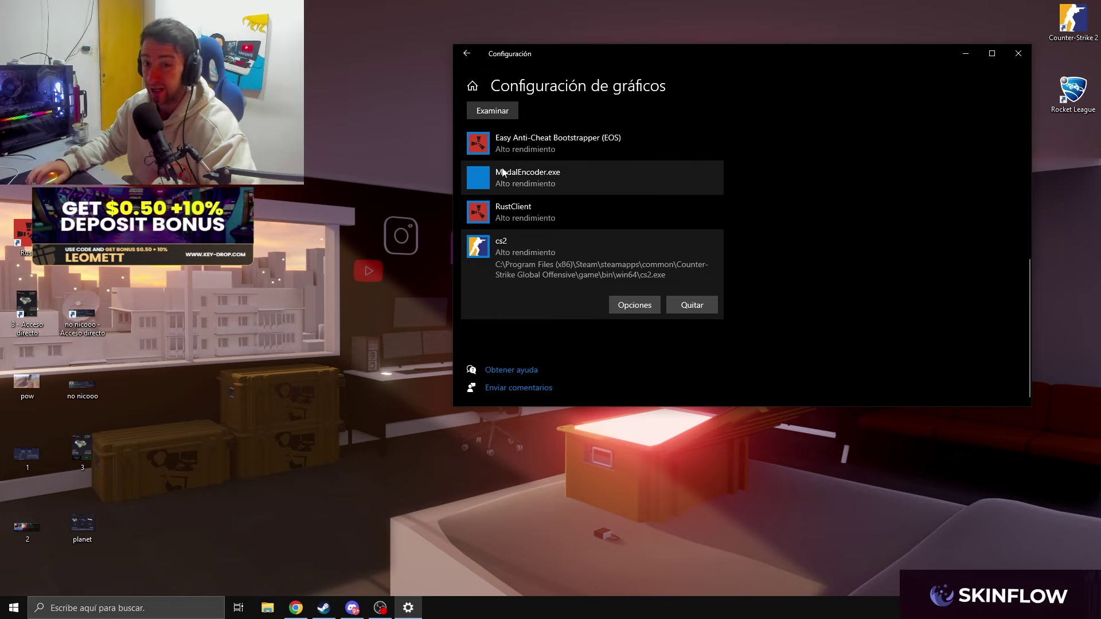
Close the graphics settings window and reopen Windows Configuración from the recent search entries.
key(alt+F4)
click(152, 604)
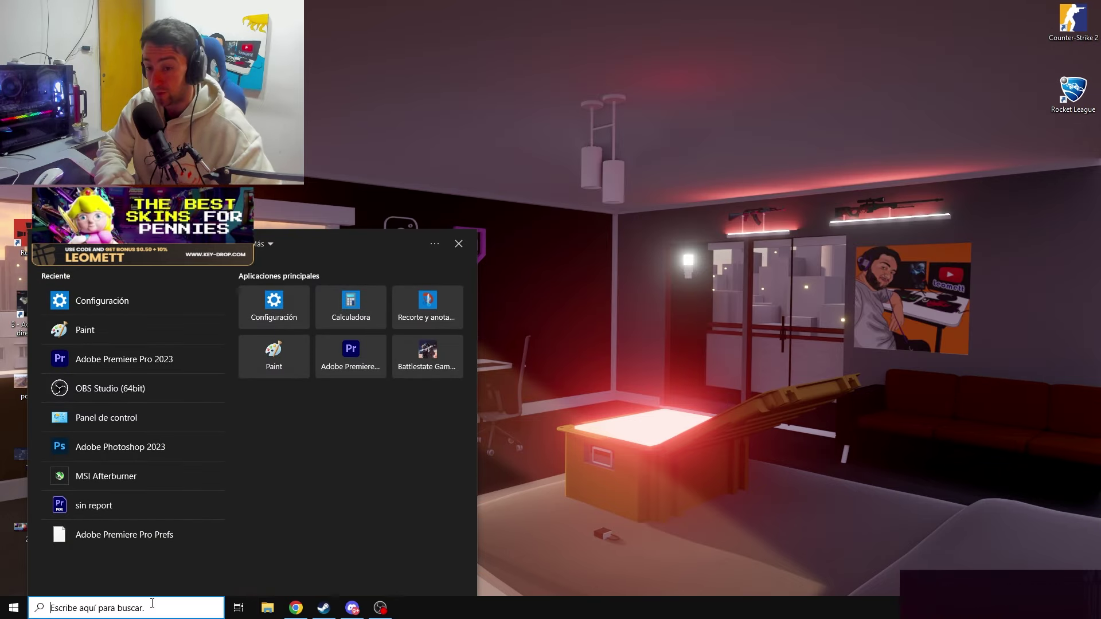
click(125, 296)
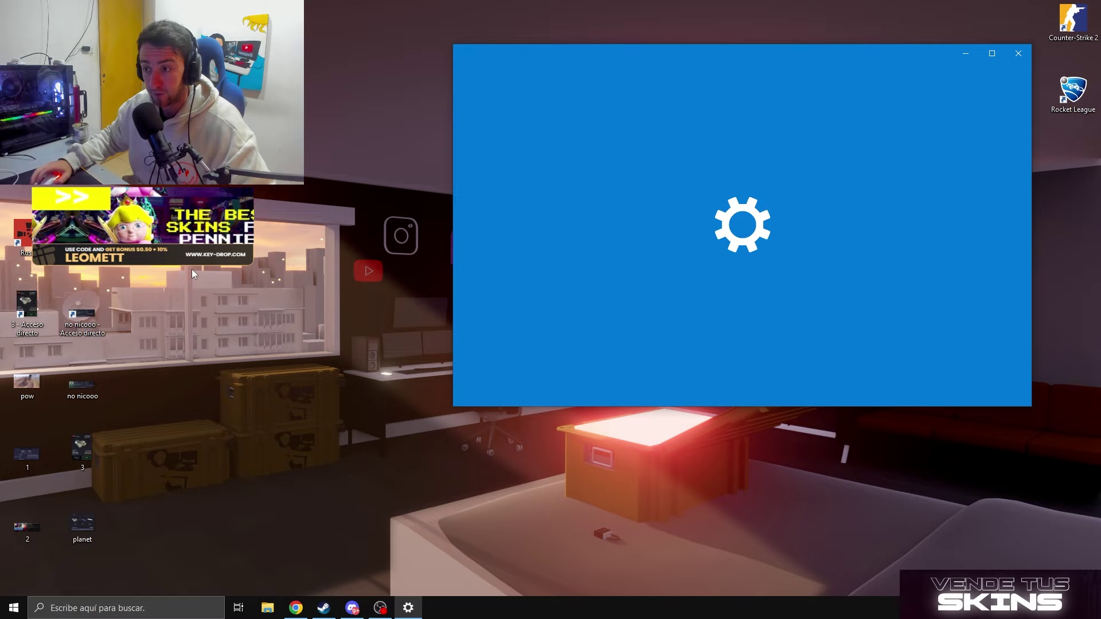
Open Privacidad in Windows Configuración and review the General, Voz and Personalización de entrada manuscrita y escritura pages.
click(992, 54)
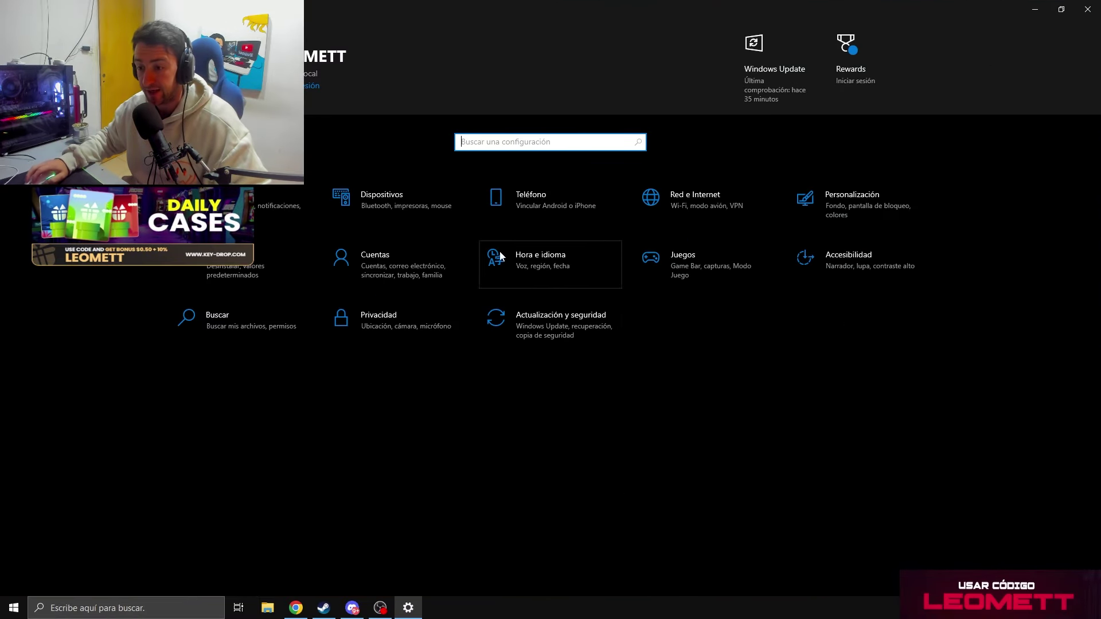
click(387, 312)
drag(327, 34, 730, 29)
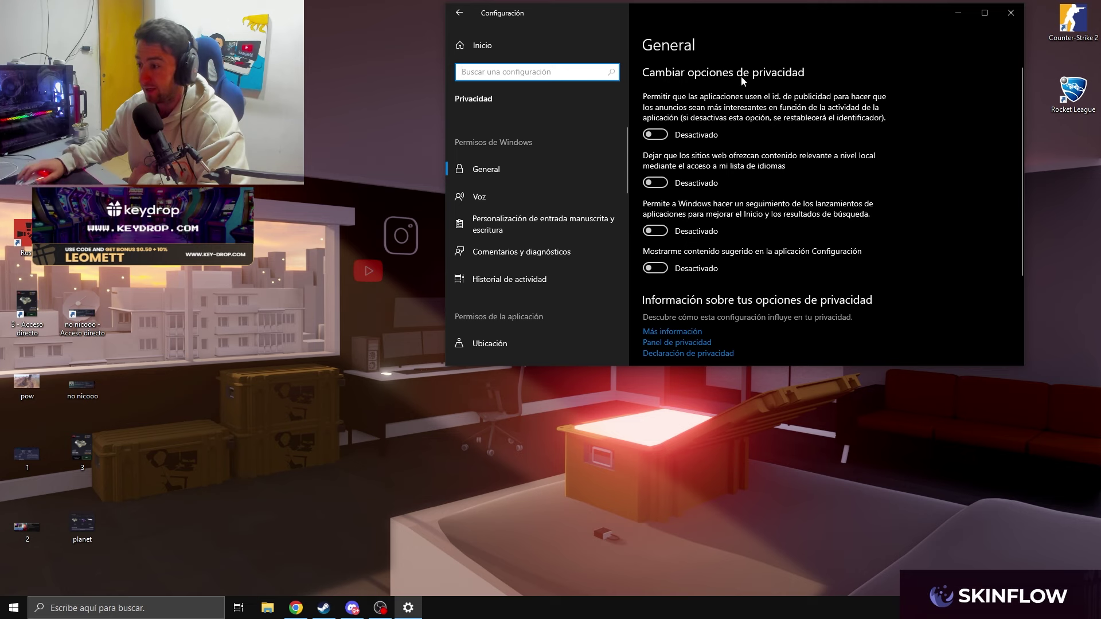
click(493, 205)
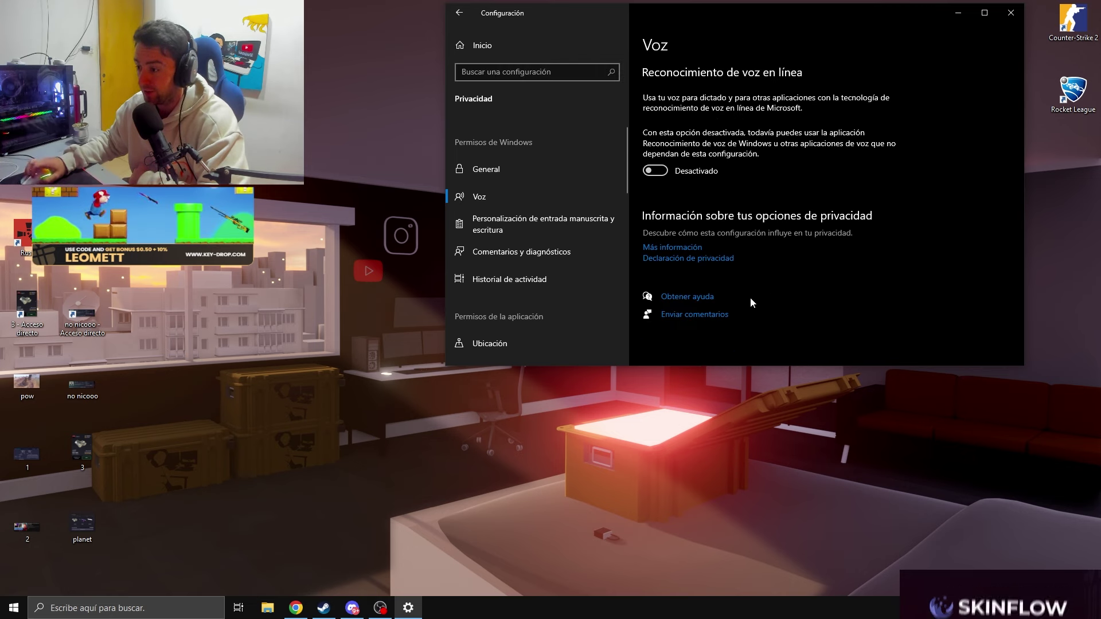
click(507, 227)
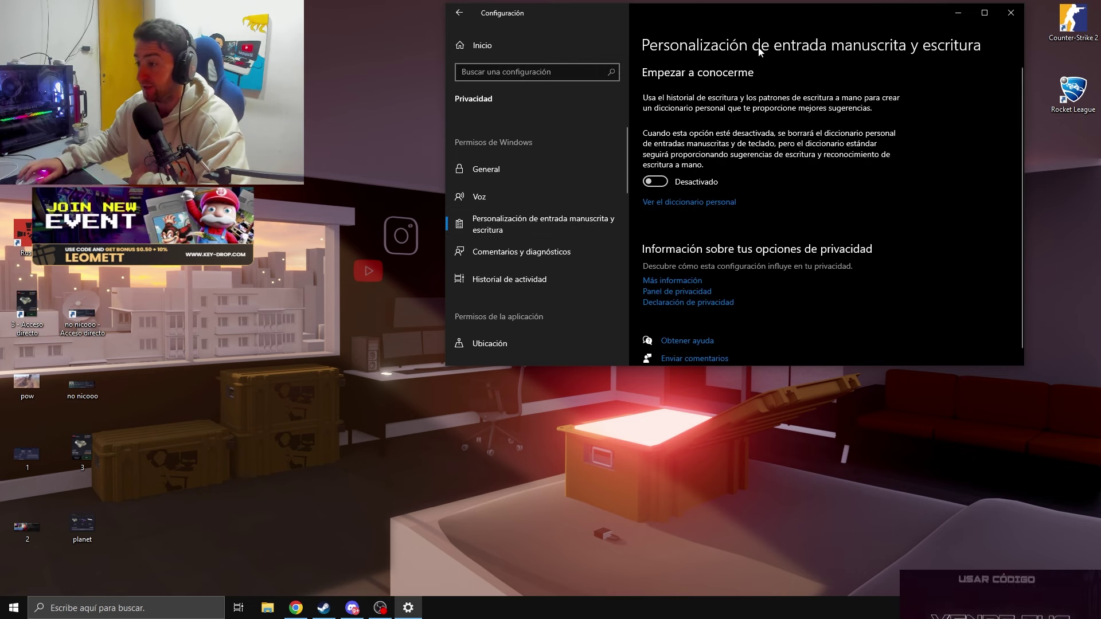
Review the Comentarios y diagnósticos and Historial de actividad privacy pages, and close Windows Configuración.
click(521, 251)
scroll(779, 248, down, 5)
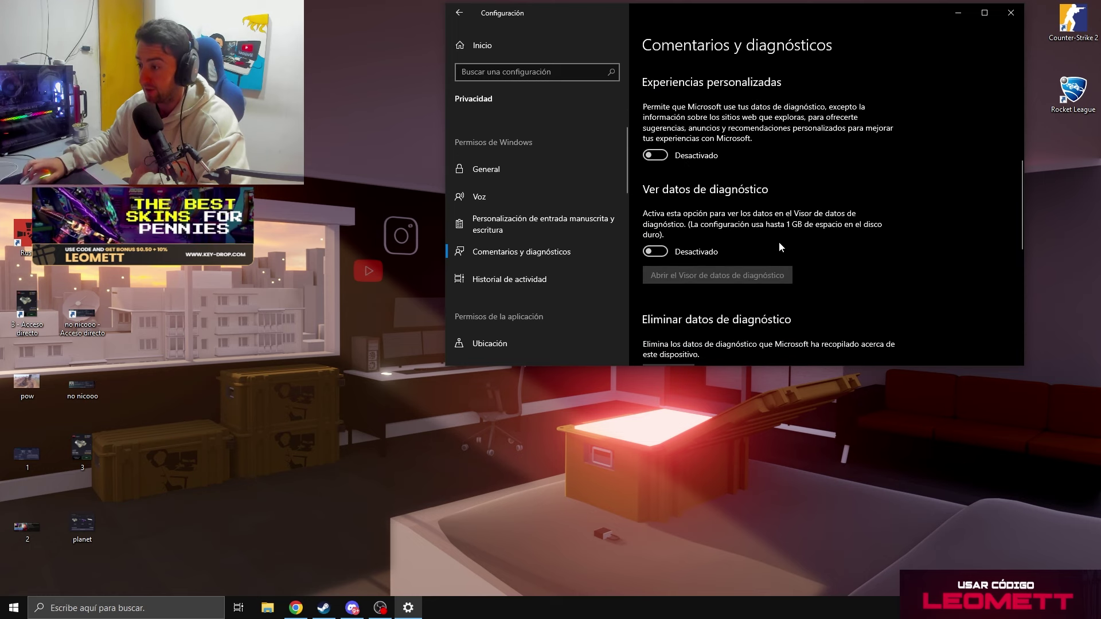
scroll(779, 248, down, 4)
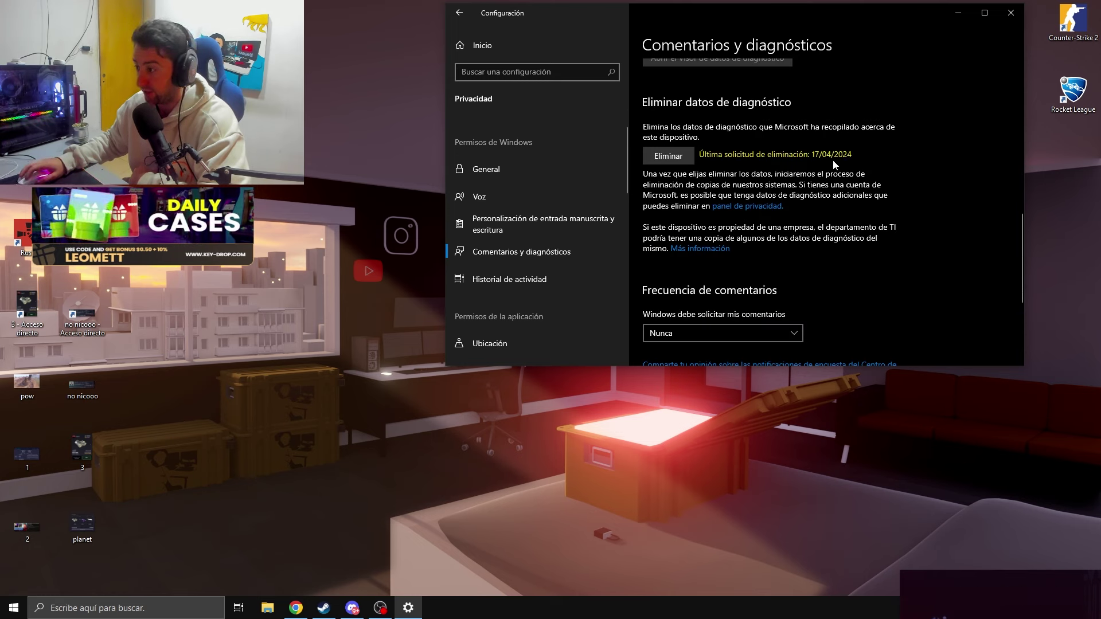
scroll(810, 172, down, 3)
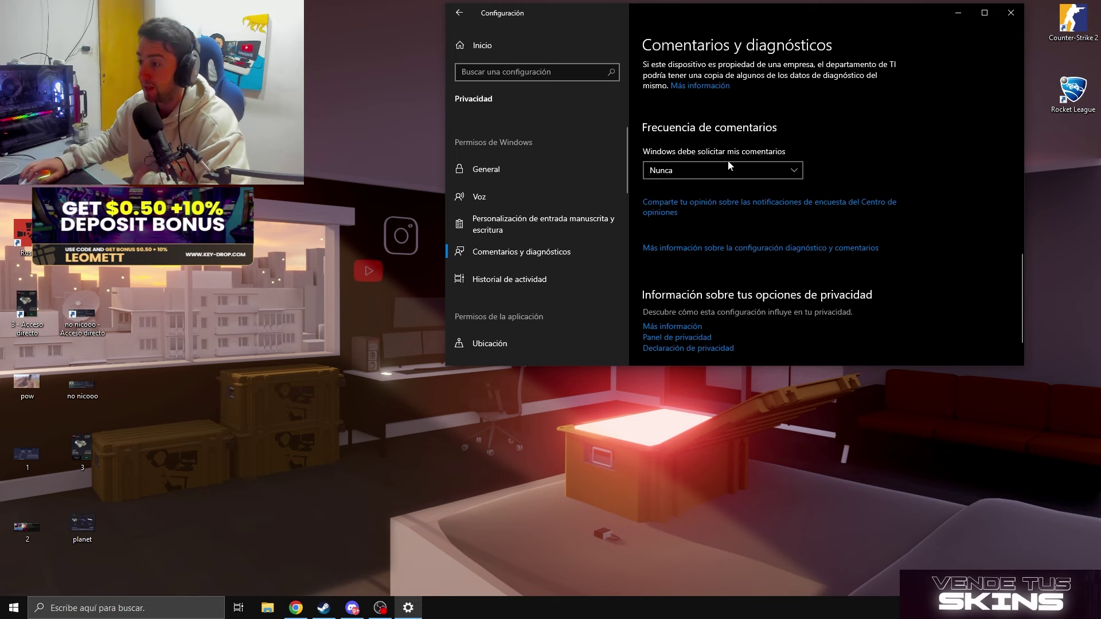
click(545, 286)
scroll(683, 240, down, 1)
key(alt+F4)
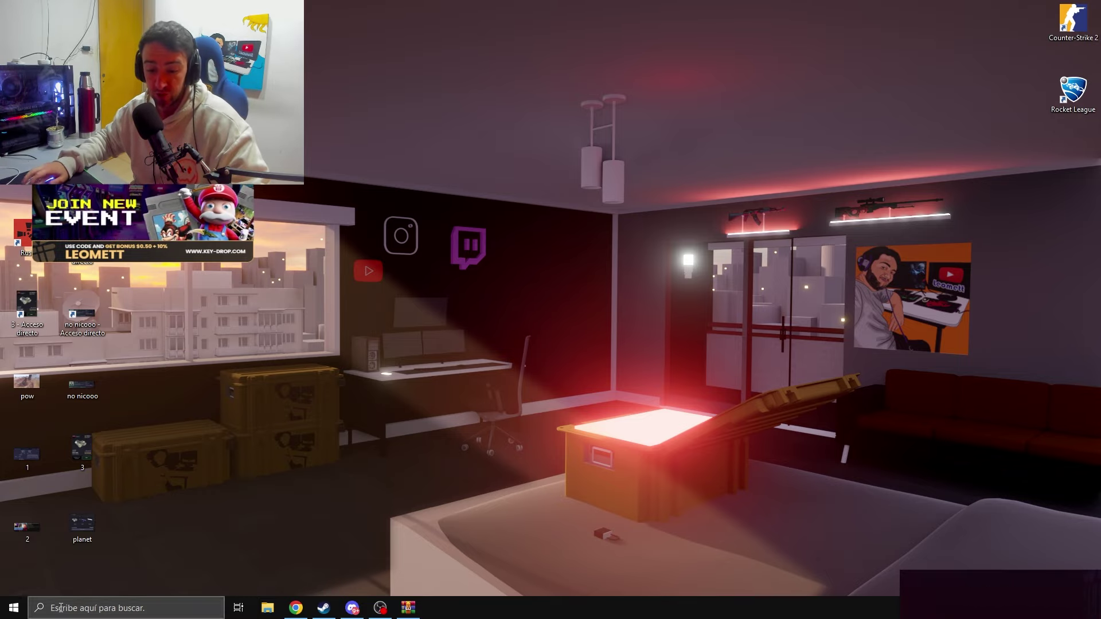
Search Windows for the Registry Editor and open it.
click(115, 607)
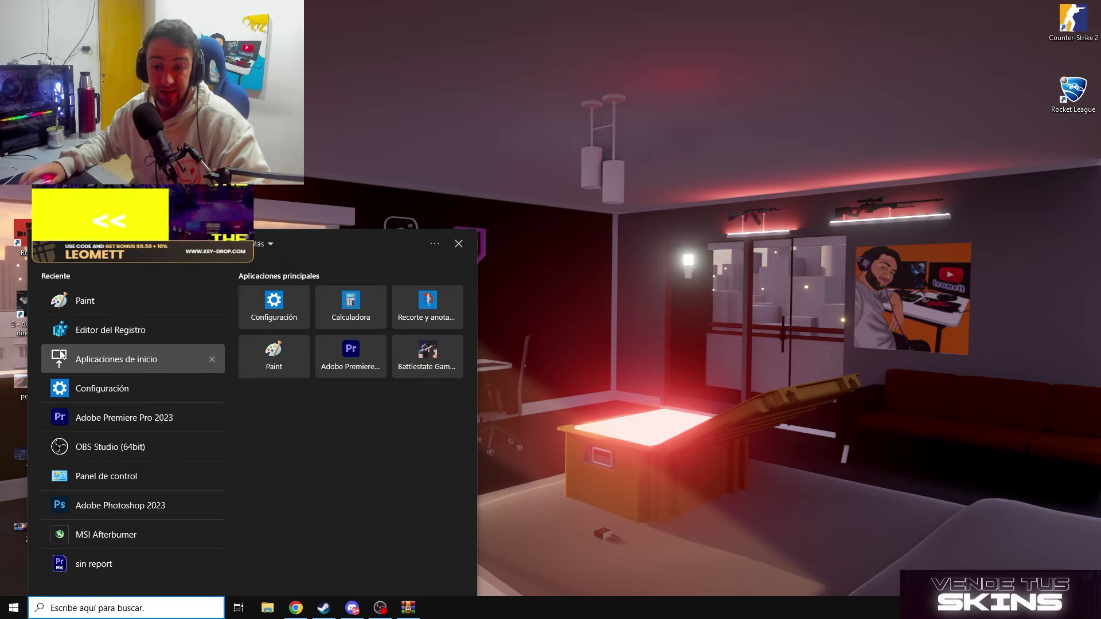
text(regis)
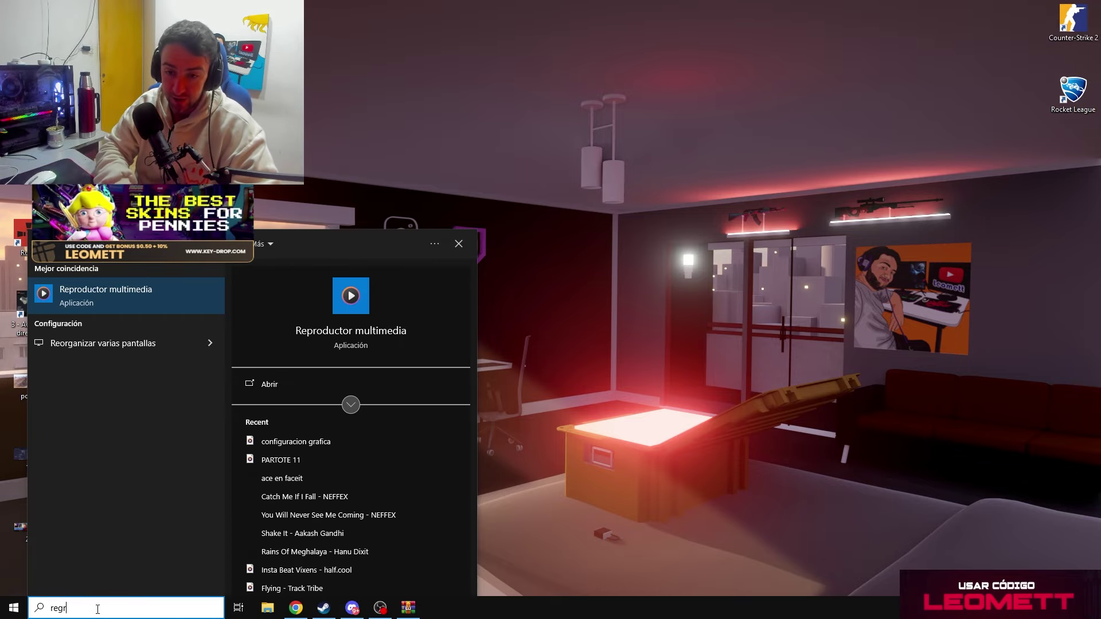
right_click(135, 295)
click(164, 307)
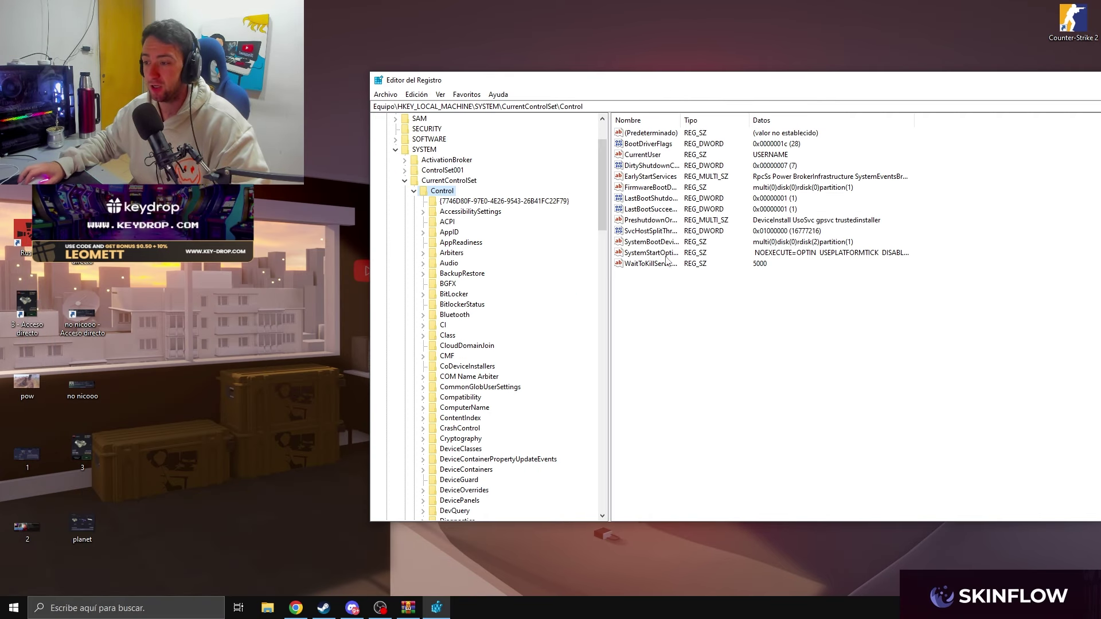
In the CurrentControlSet\Control key, confirm SvcHostSplitThresholdInKB with hexadecimal value 1000000 and close the Registry Editor.
drag(609, 217, 525, 220)
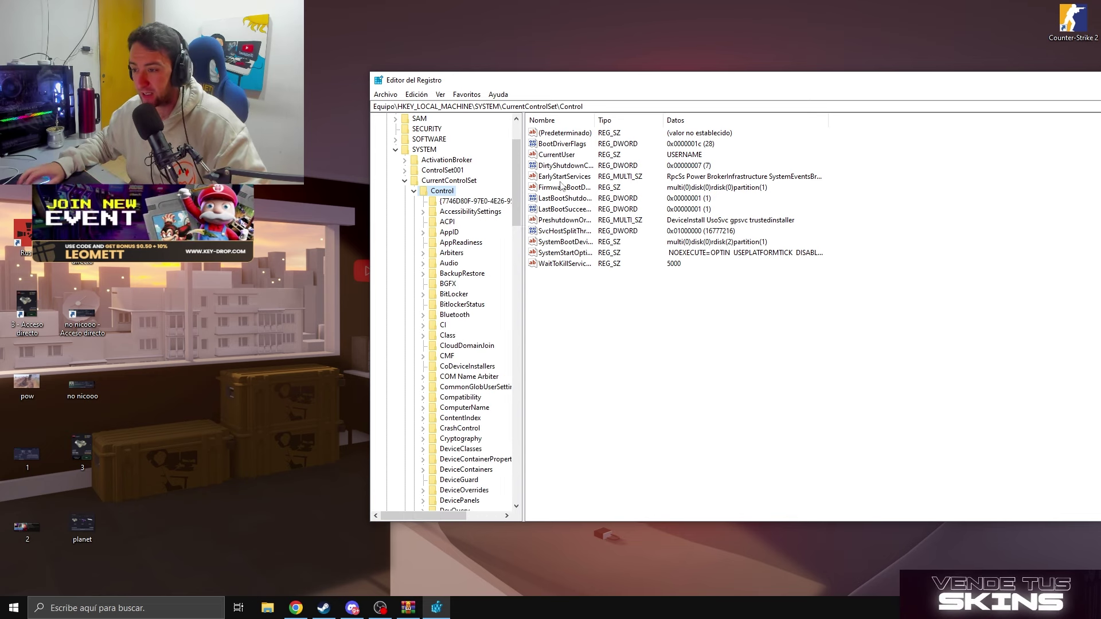
double_click(574, 232)
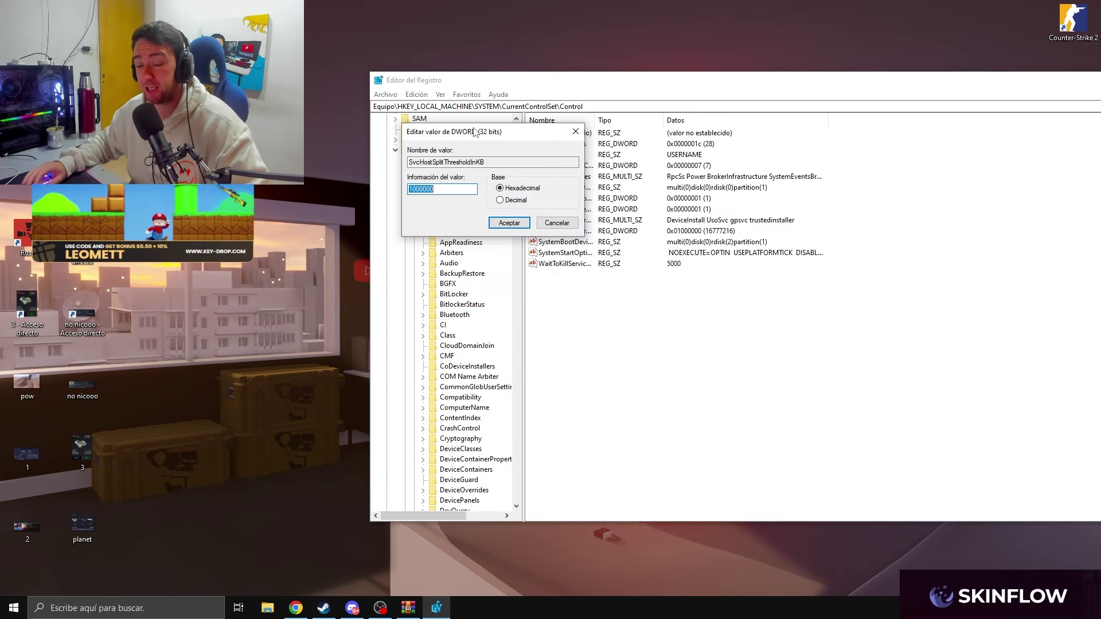
drag(538, 79, 619, 135)
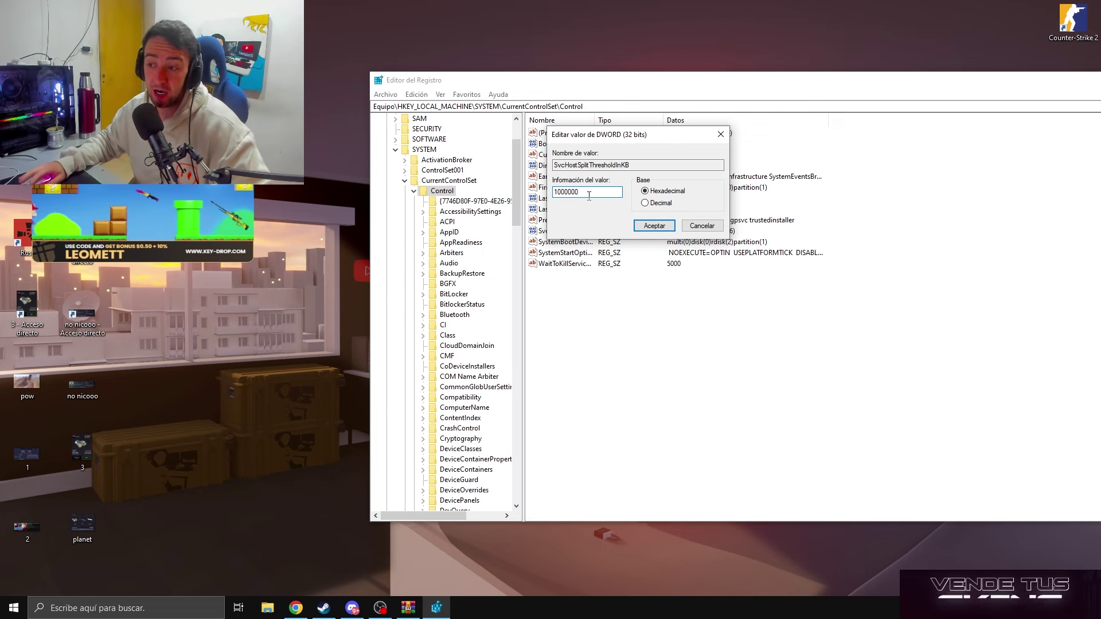
click(654, 225)
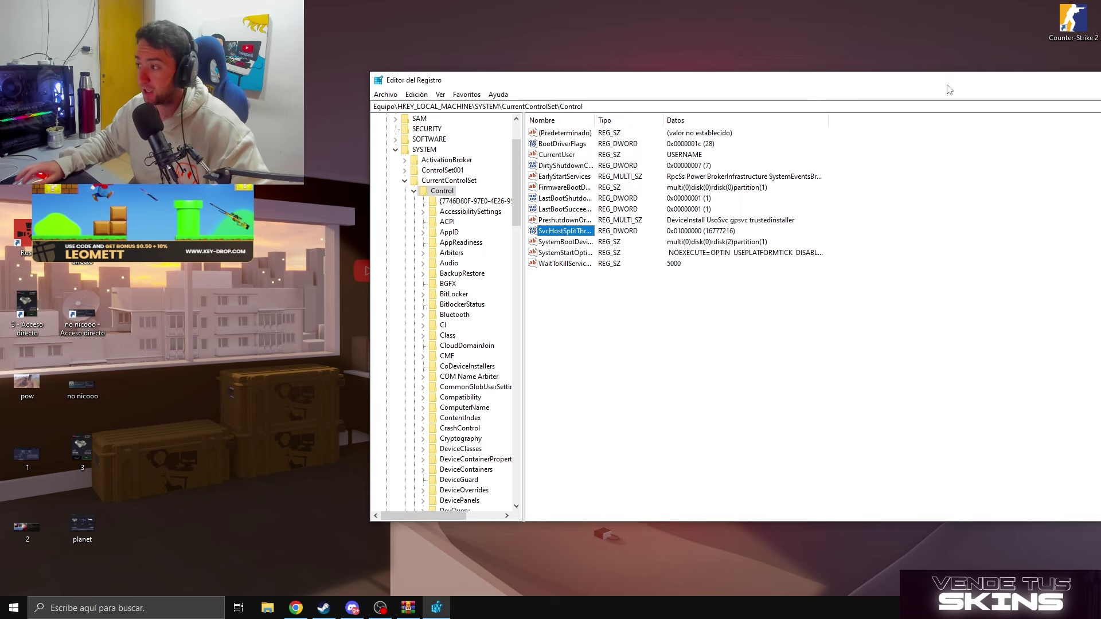
drag(949, 86, 843, 80)
click(930, 74)
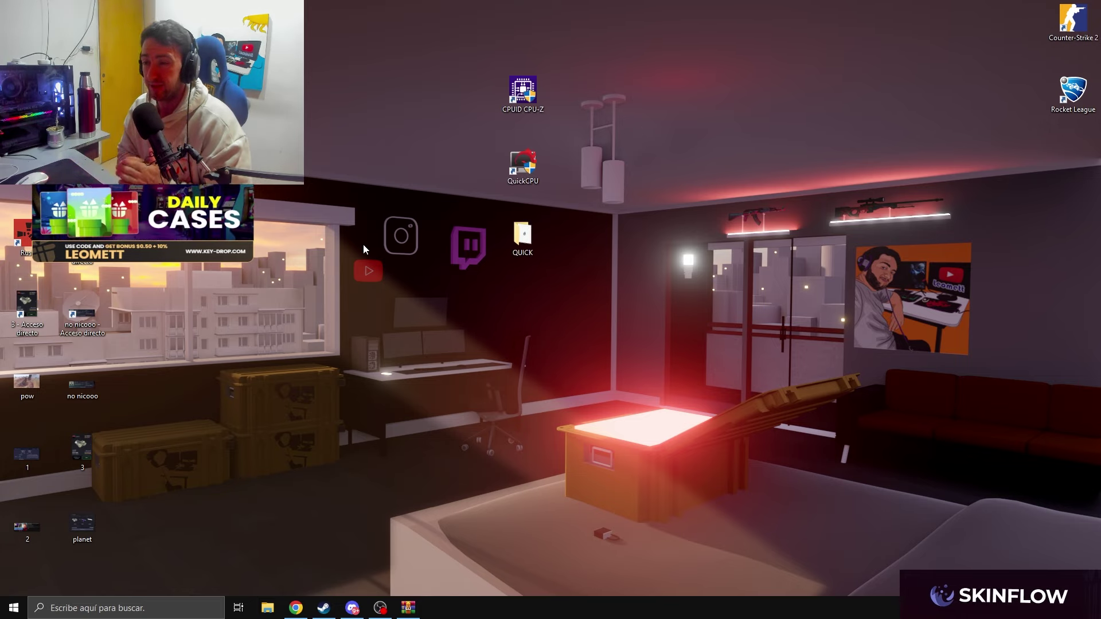
Move the QuickCPU desktop shortcut beside CPUID CPU-Z and open the QUICK folder in a reduced window.
drag(523, 167, 577, 94)
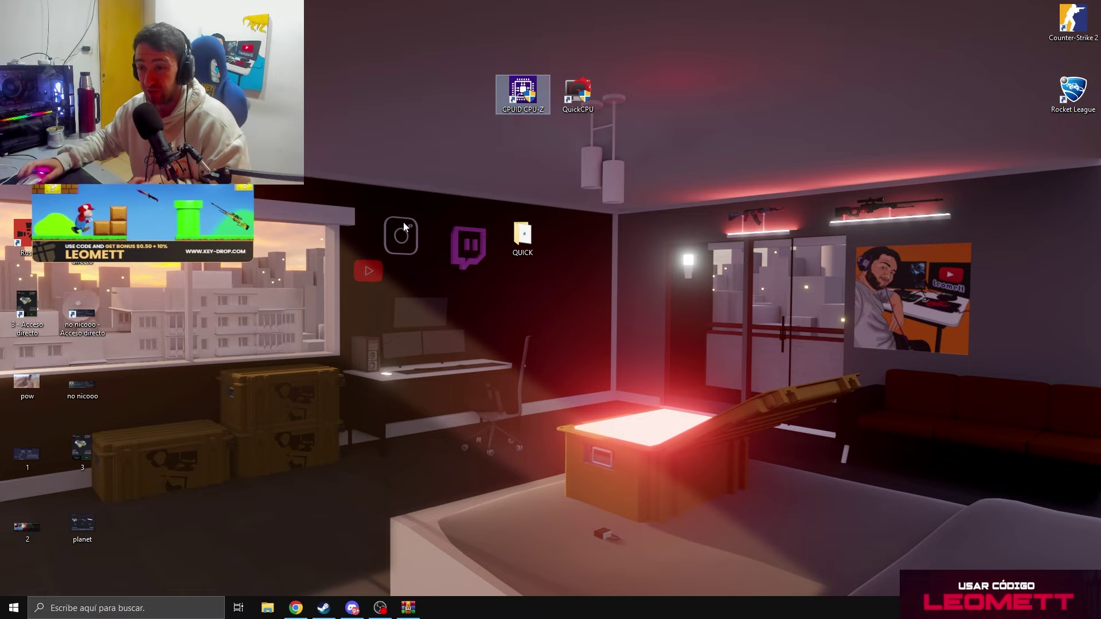
double_click(523, 234)
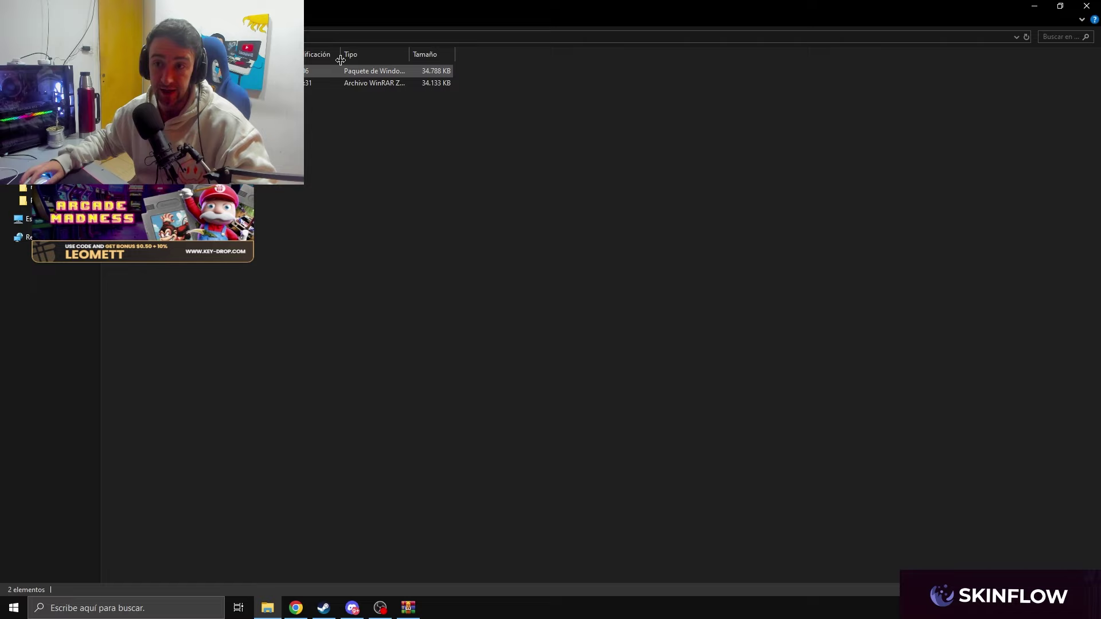
key(super+Down)
Examine the extraction options for the QuickCpuSetup64 (2) archive, select the QuickCpuSetup-4.9.0.0-x64 installer and close the QUICK folder.
right_click(538, 102)
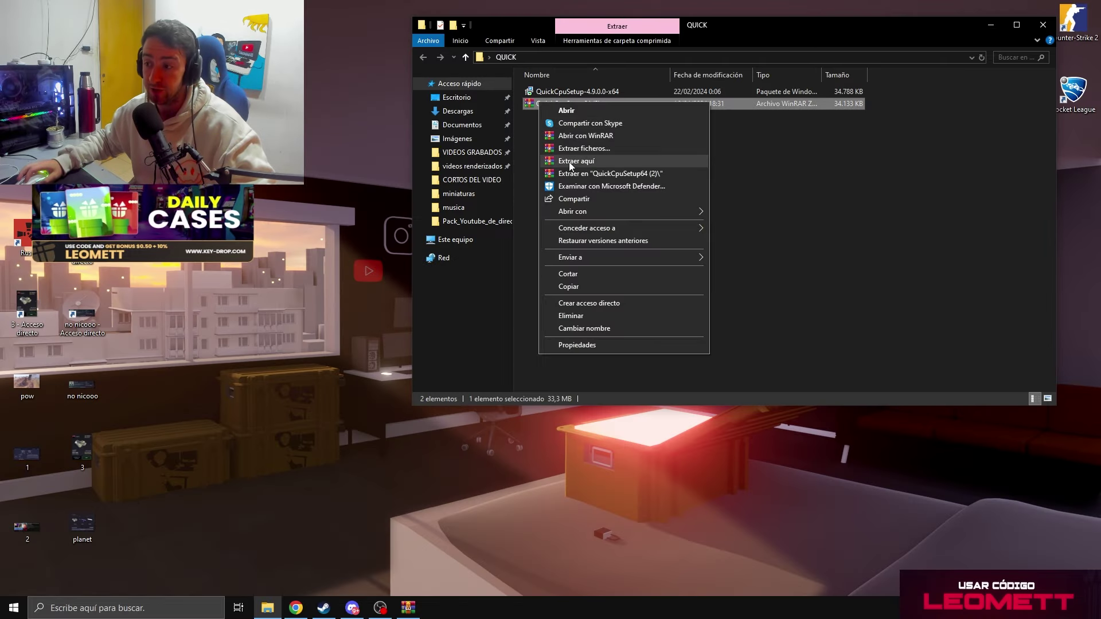
click(569, 161)
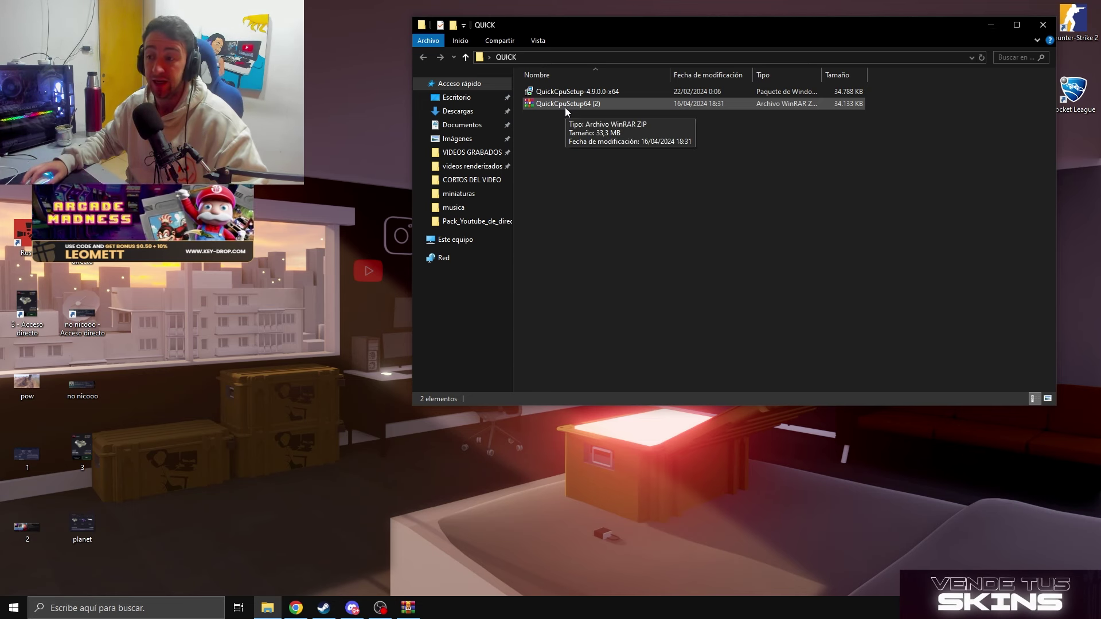
right_click(549, 105)
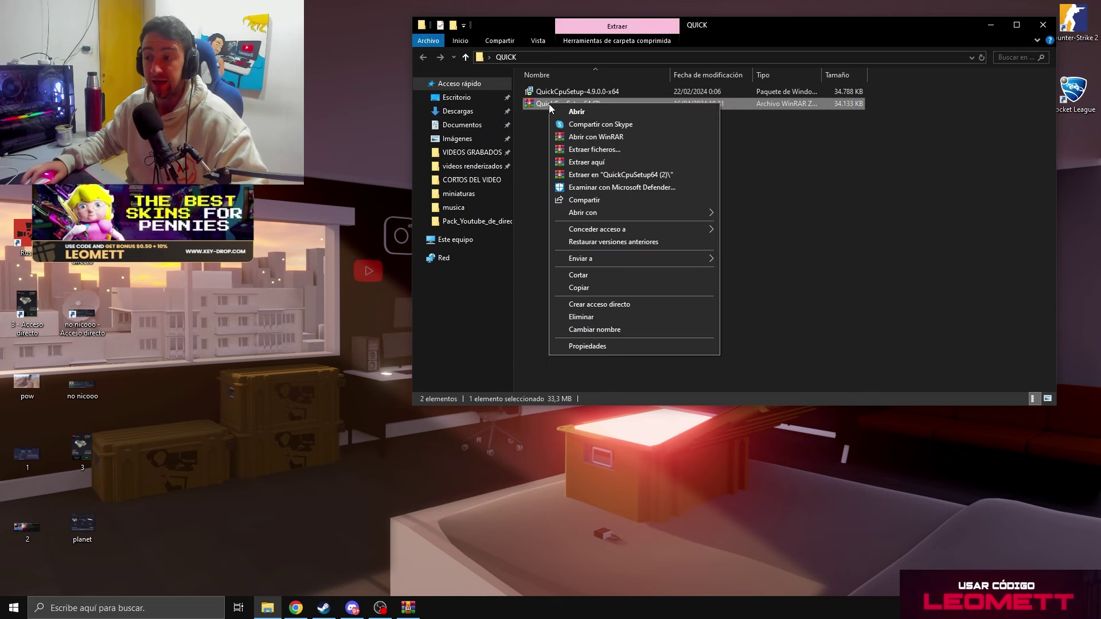
click(596, 199)
click(570, 84)
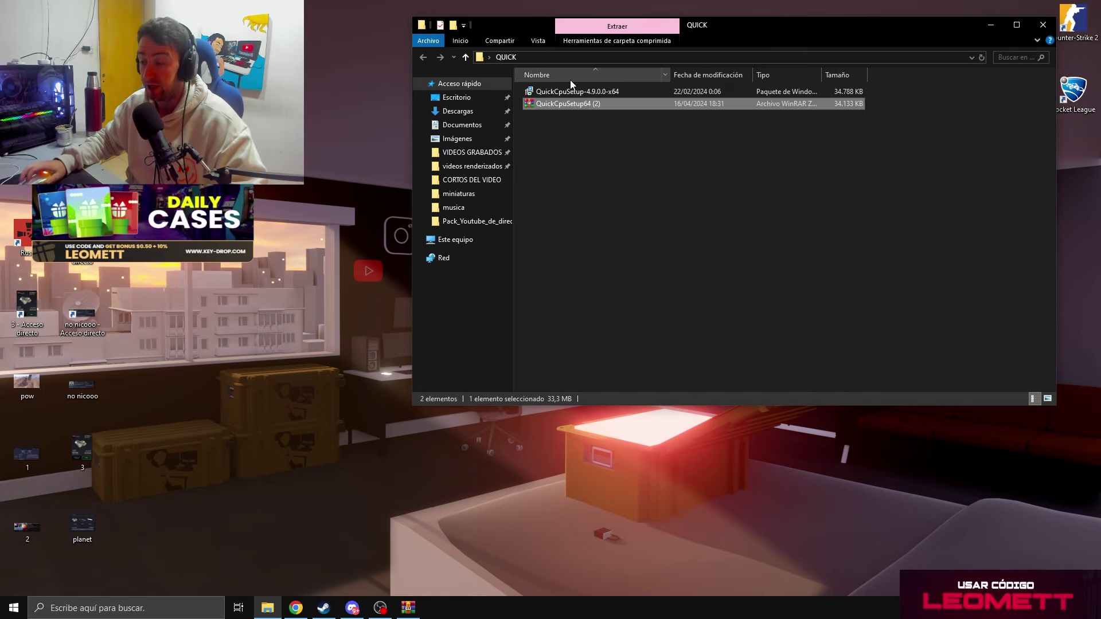
click(565, 92)
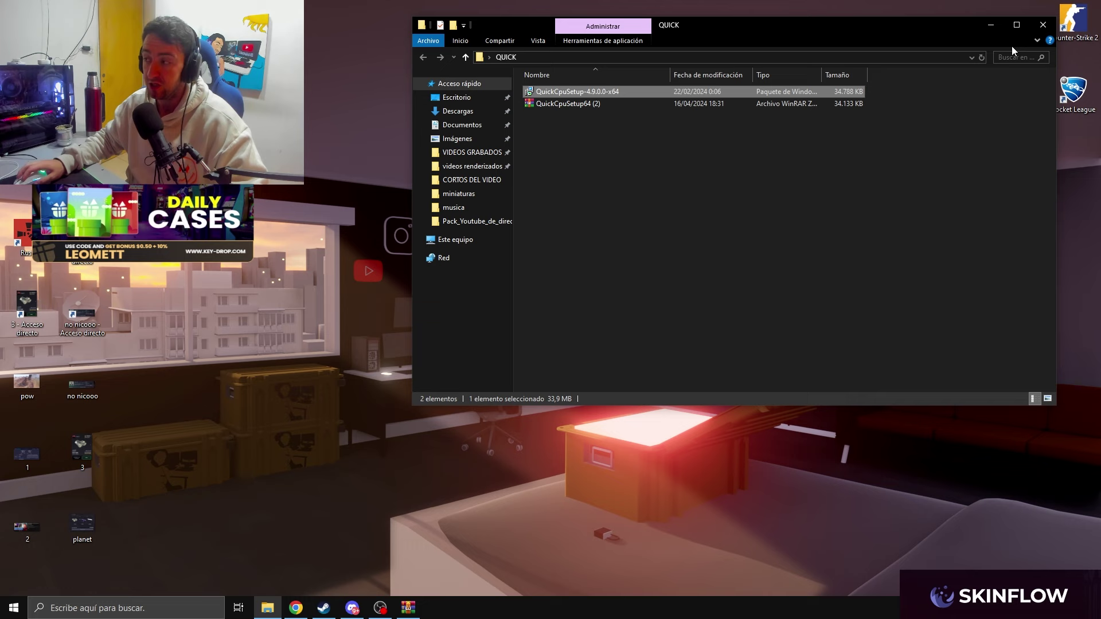
click(1042, 24)
Switch to Quick CPU and apply its Clean Memory Settings with Auto-clean memory turned on.
drag(579, 92, 413, 92)
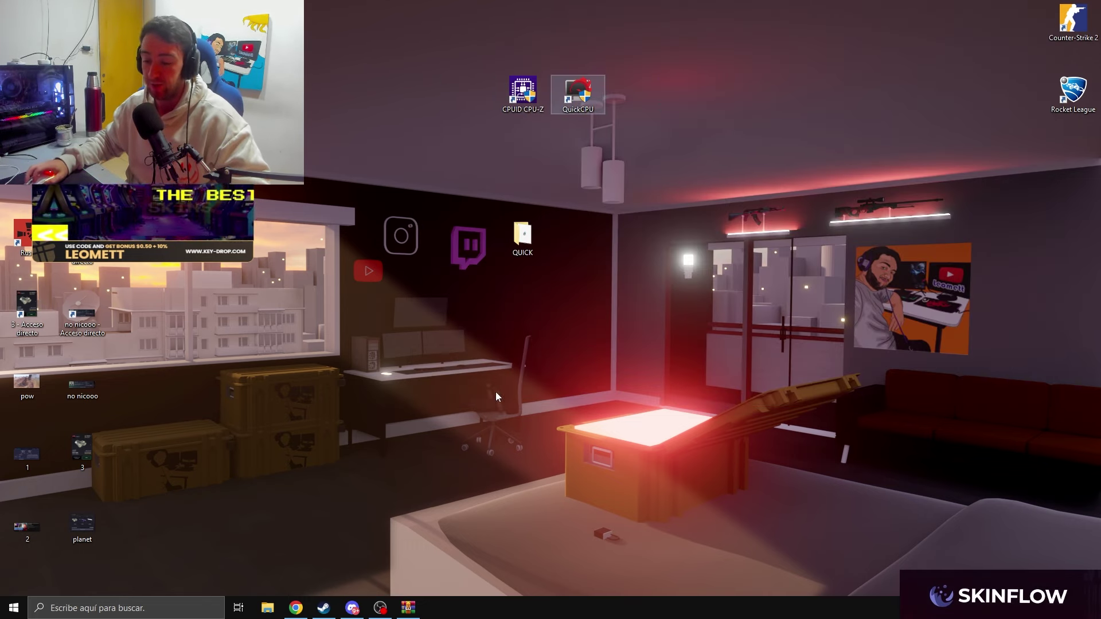
click(408, 608)
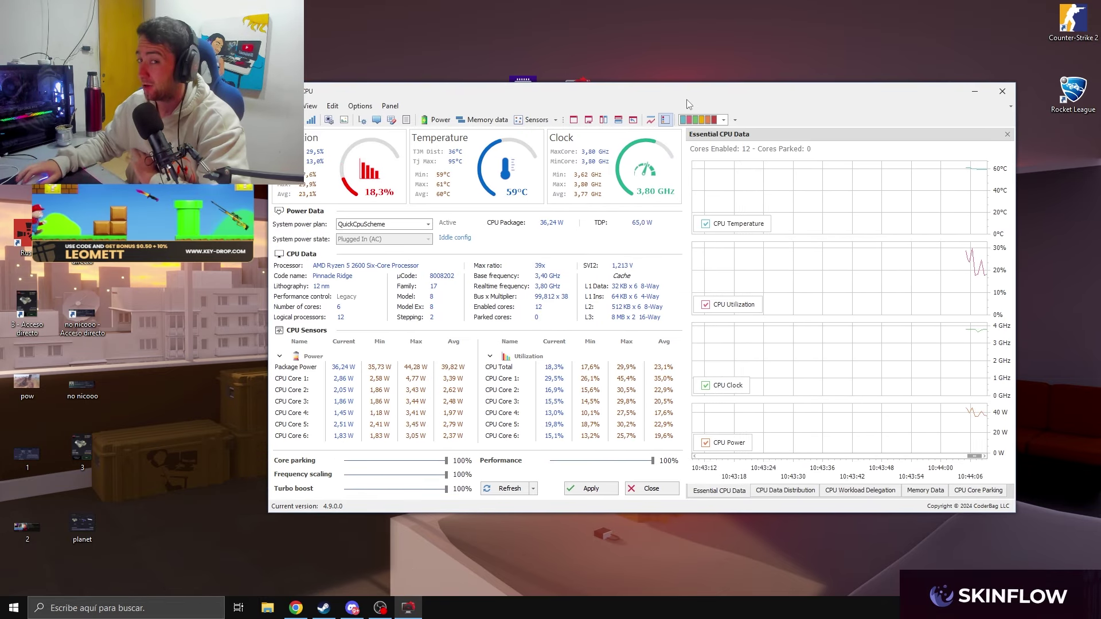
click(391, 119)
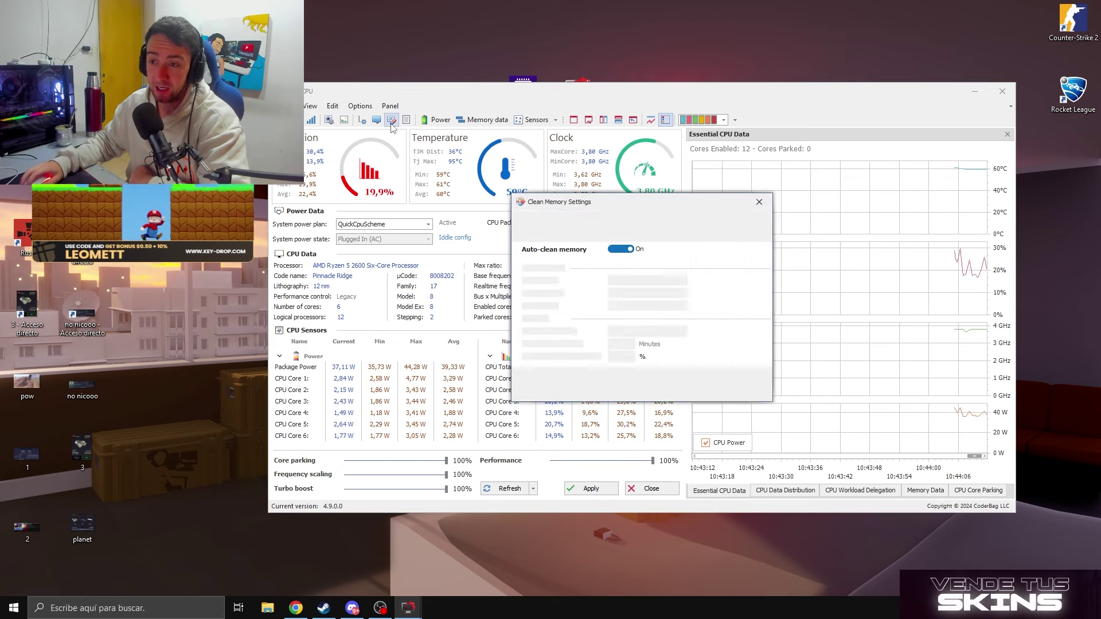
click(625, 250)
click(615, 250)
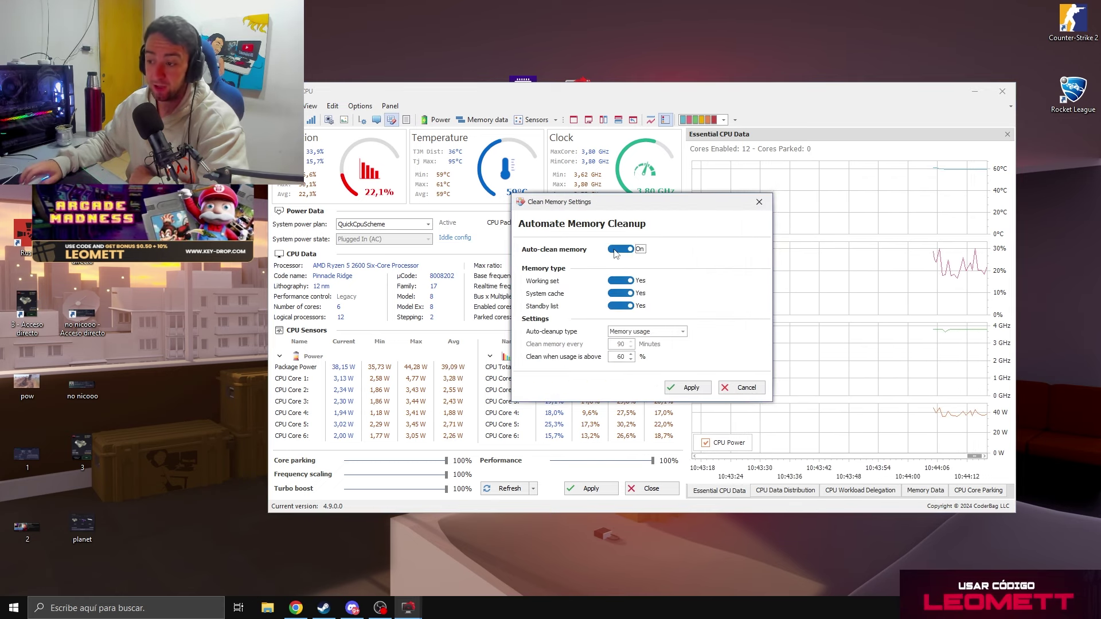
click(687, 388)
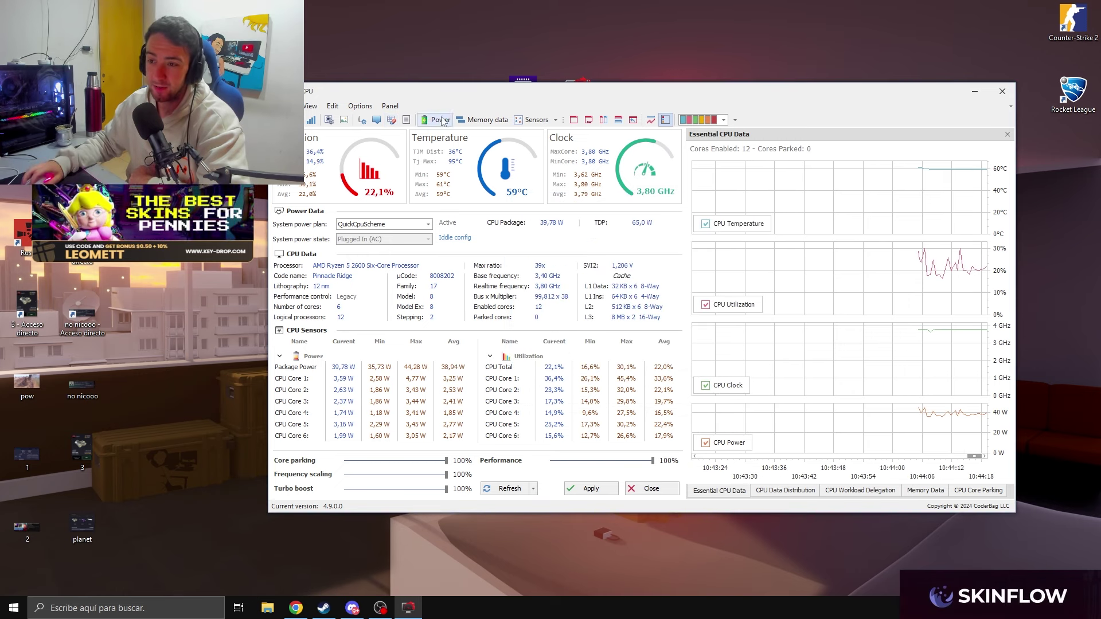
Reopen Clean Memory Settings, set Clean when usage is above to 60% and apply the settings.
click(391, 119)
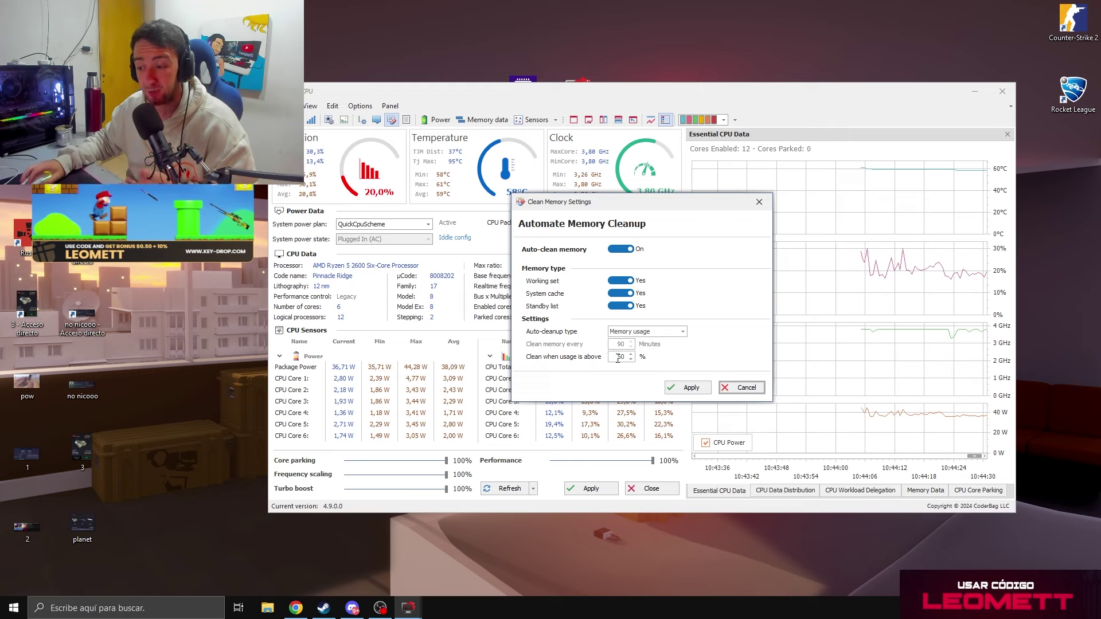
scroll(621, 355, down, 2)
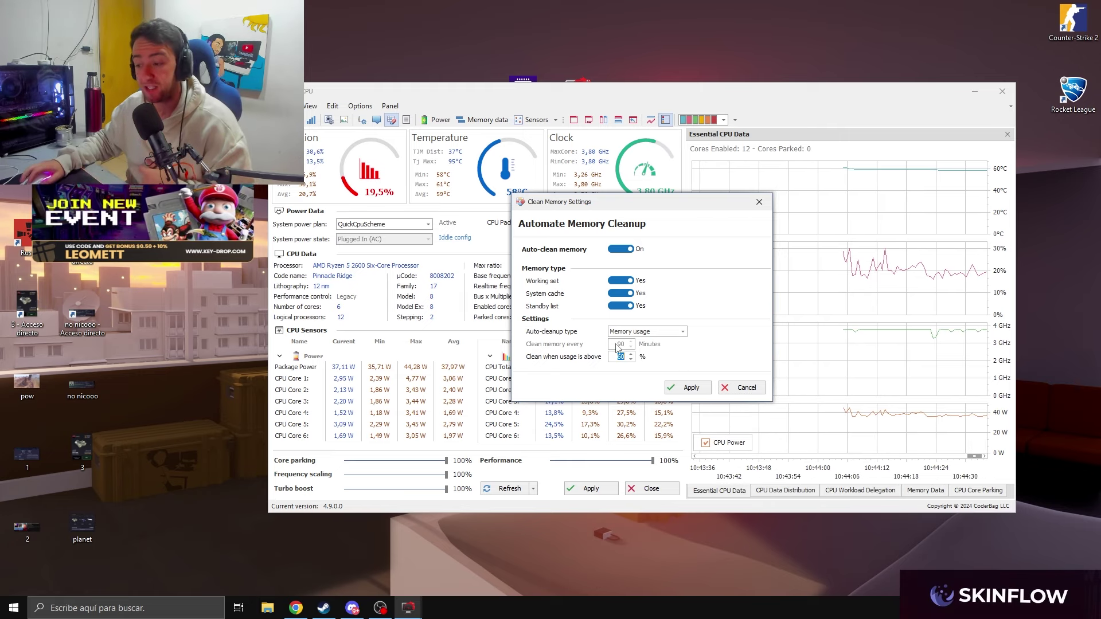
click(630, 360)
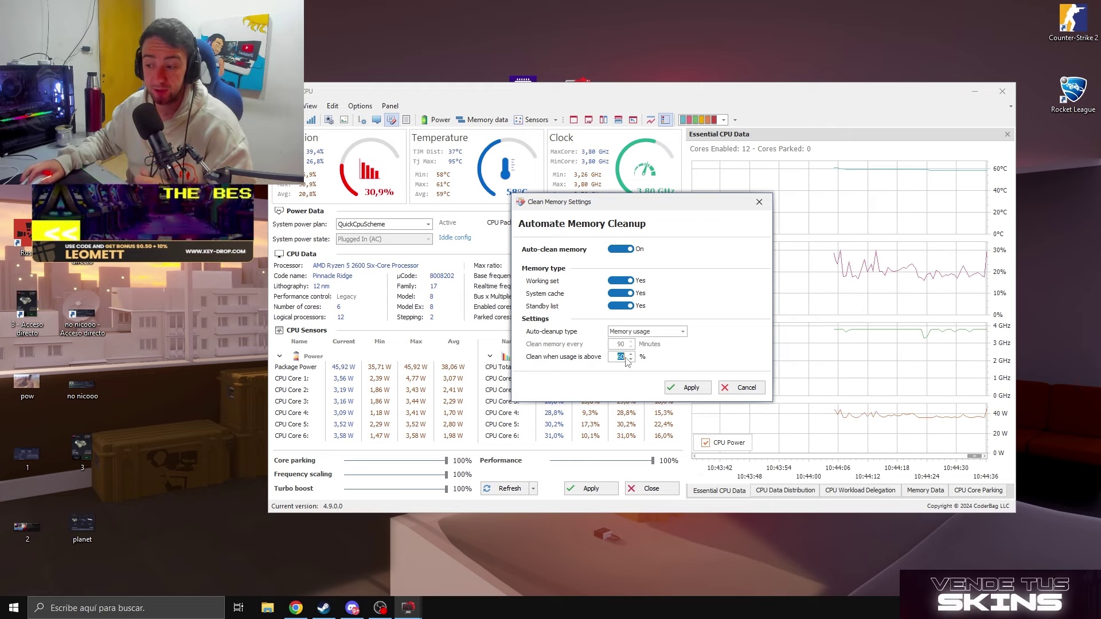
click(631, 360)
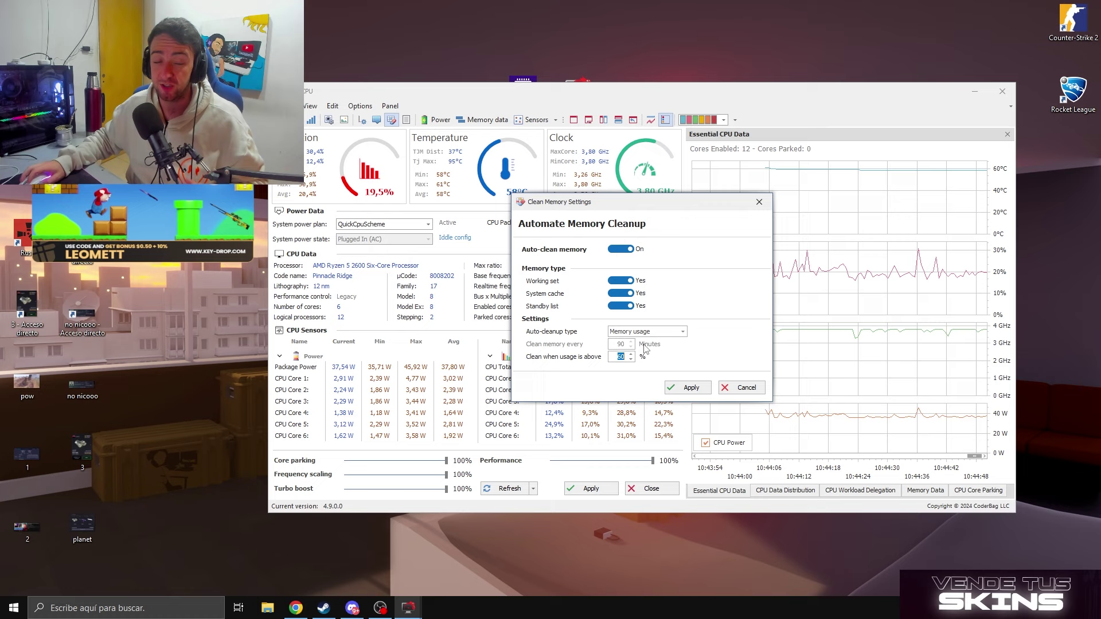
click(691, 388)
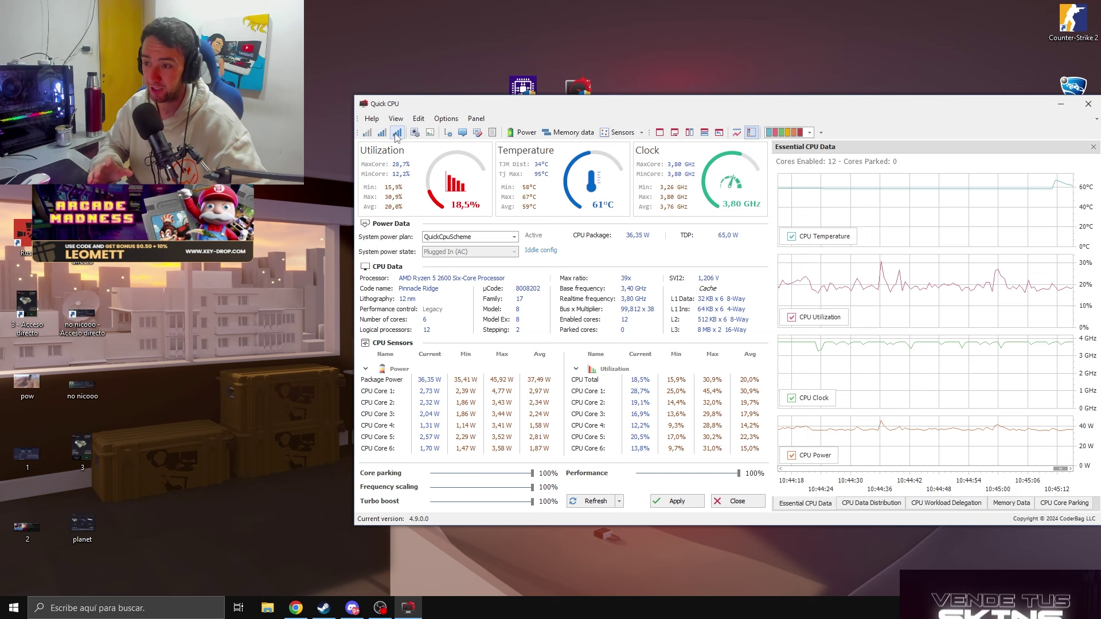
Choose the Alto rendimiento plan in Quick CPU's Power Plan Settings and close the Power Profile window.
click(523, 132)
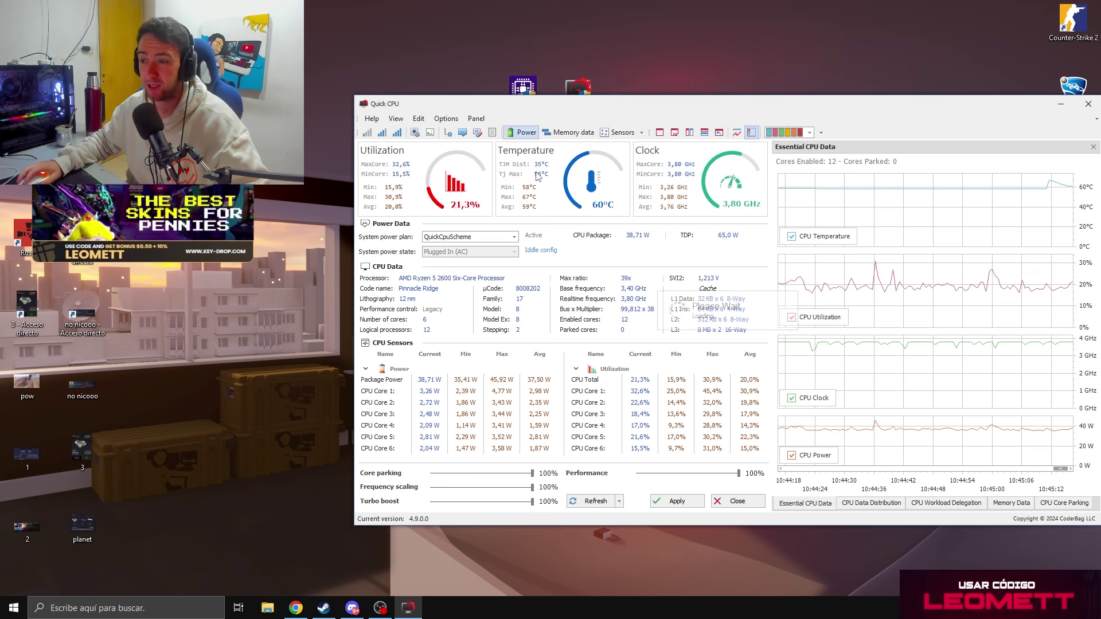
click(917, 161)
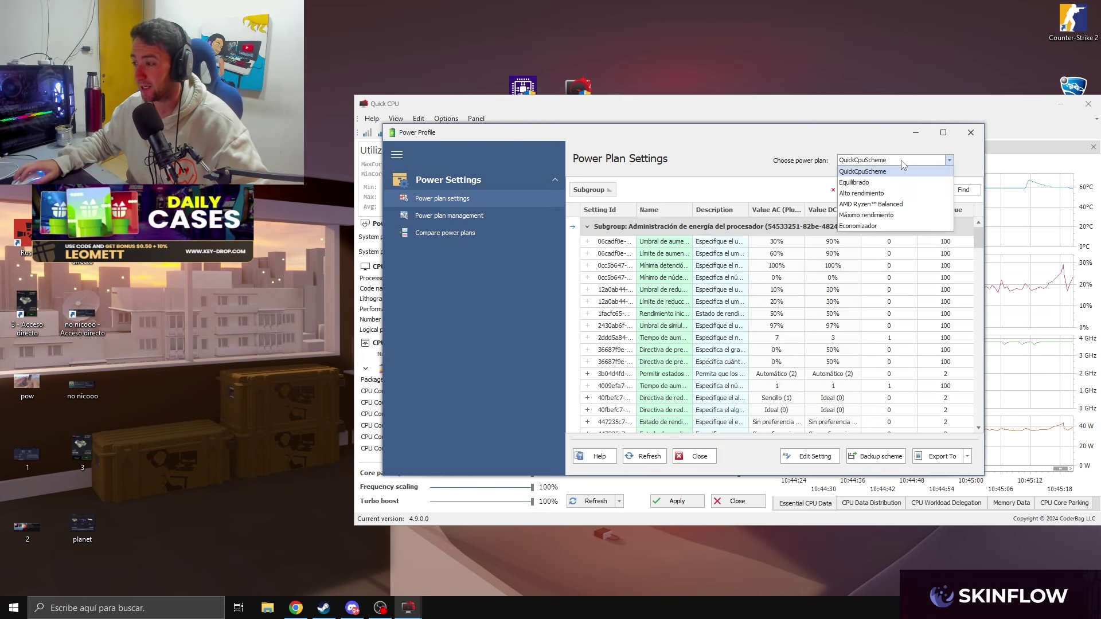
click(870, 193)
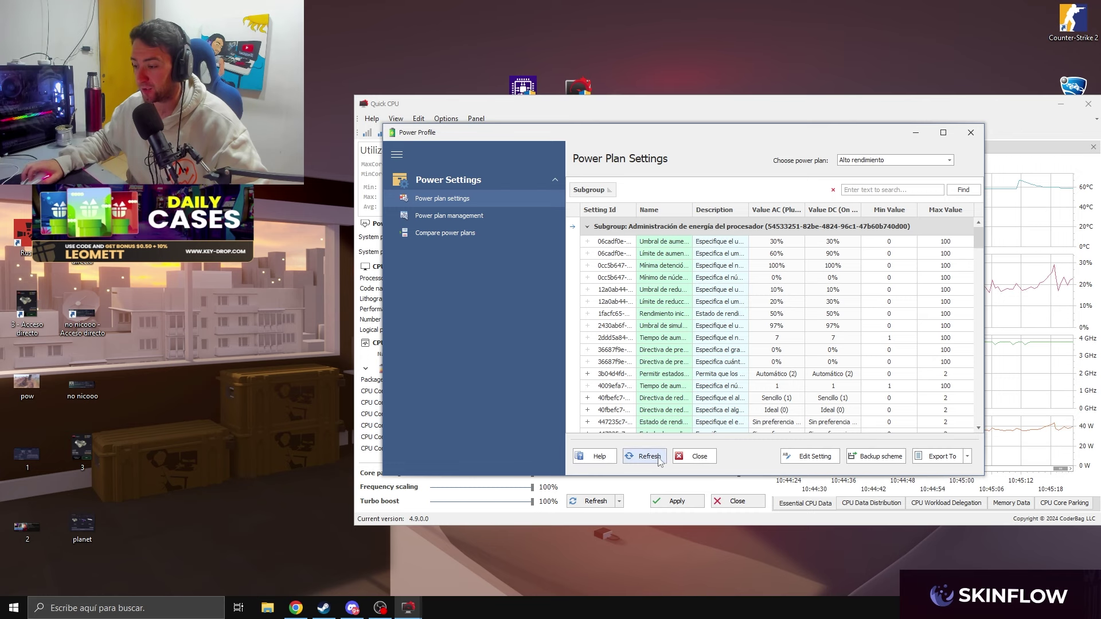
click(694, 457)
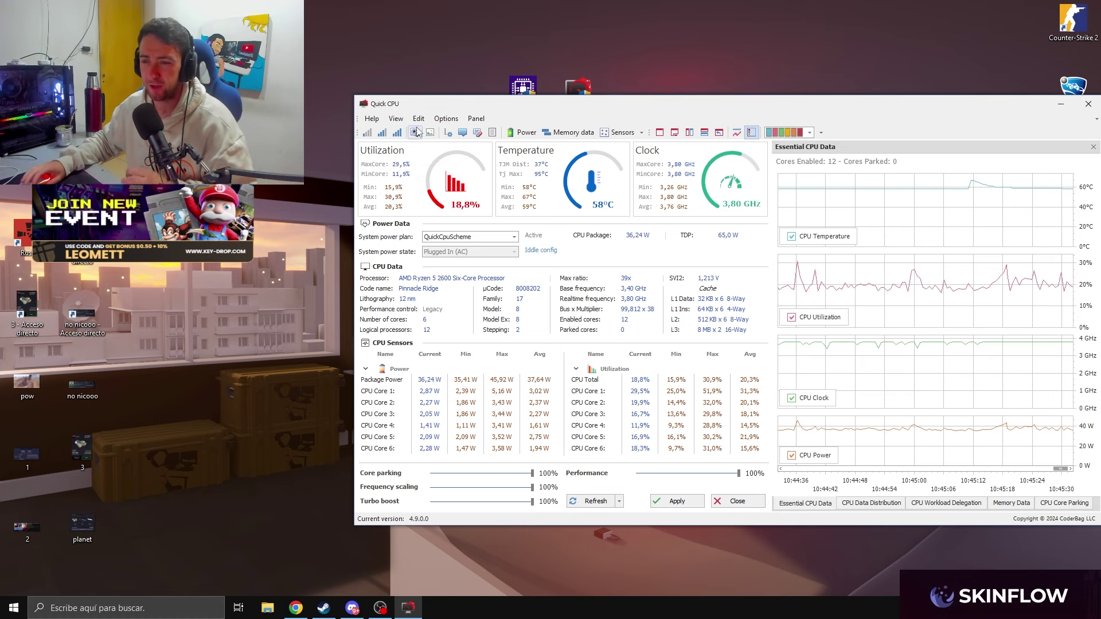
Lower the Quick CPU window, launch CPU-Z and review its Mainboard, Memory, SPD, Graphics and Bench pages.
drag(484, 104, 480, 159)
double_click(523, 95)
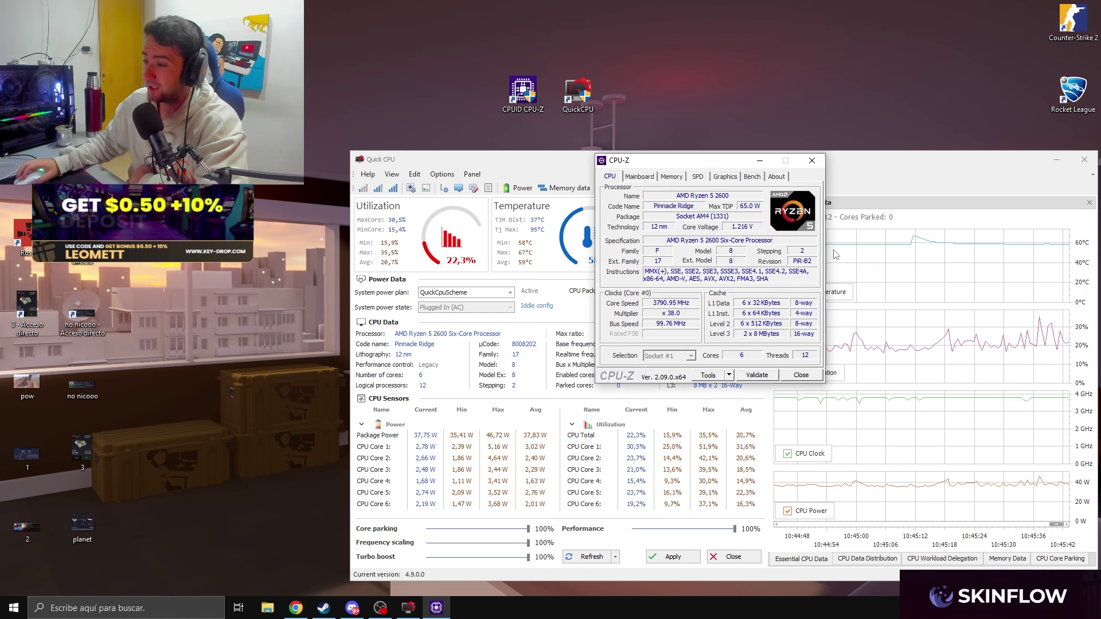
click(639, 177)
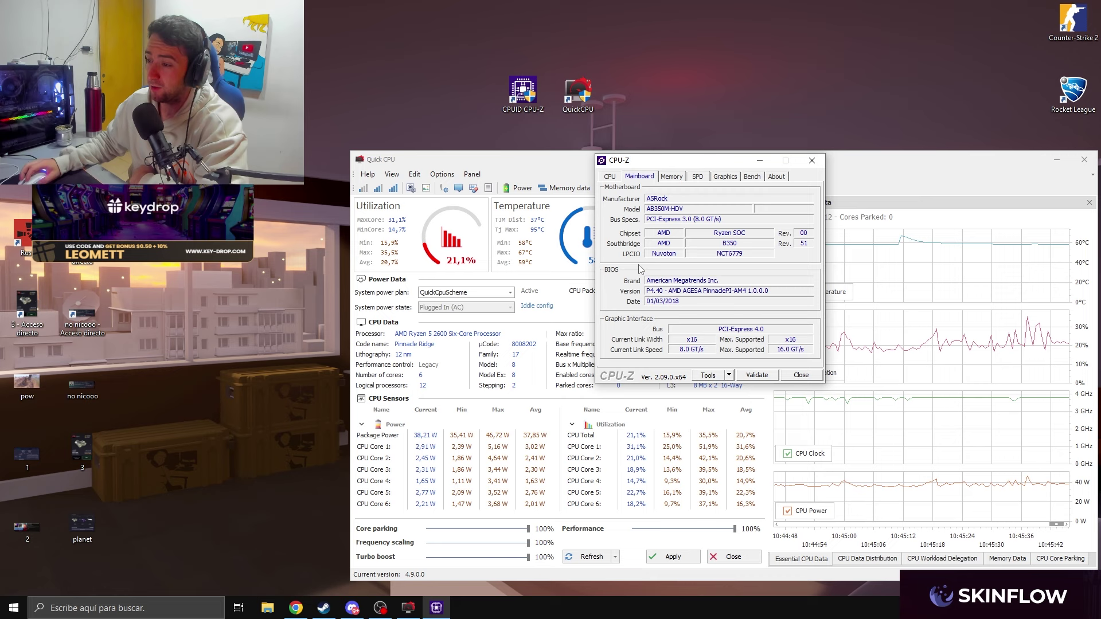
click(672, 177)
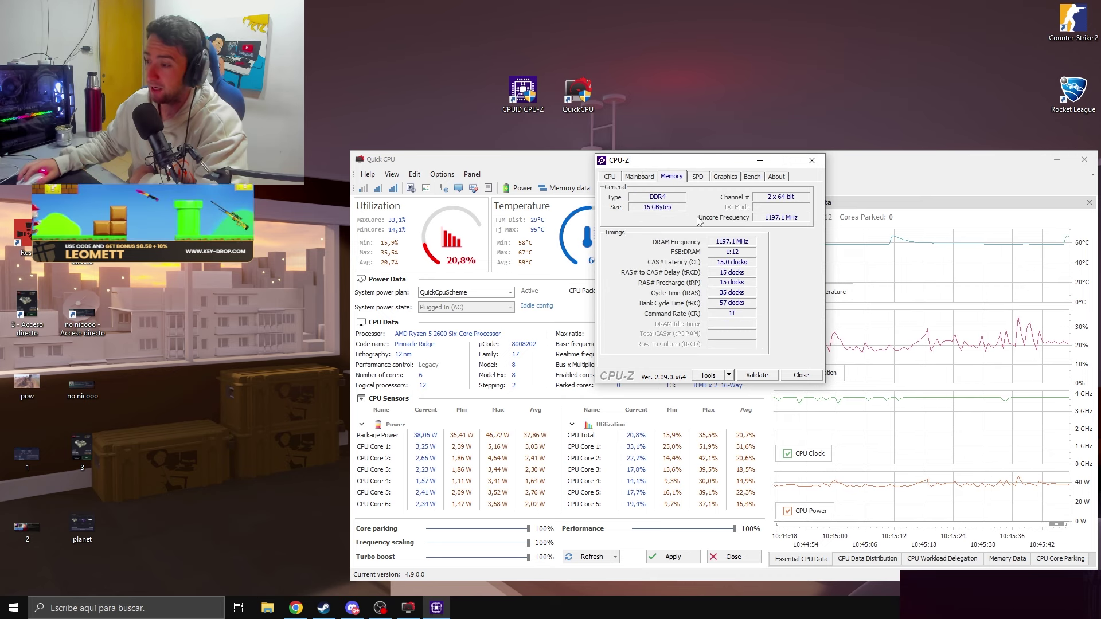
click(698, 177)
click(725, 176)
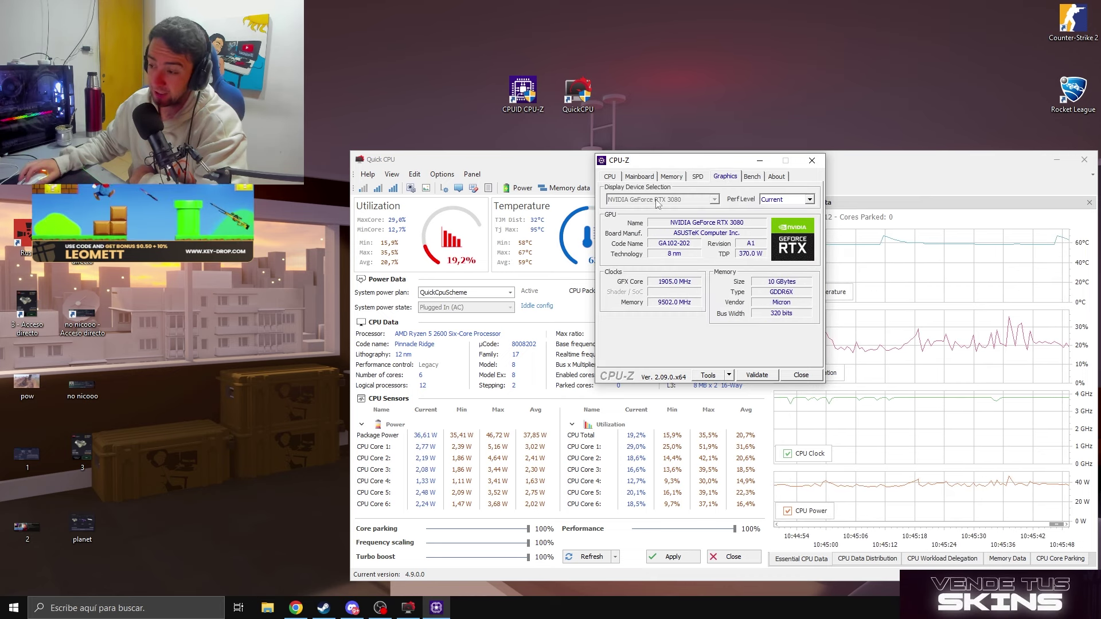
click(753, 177)
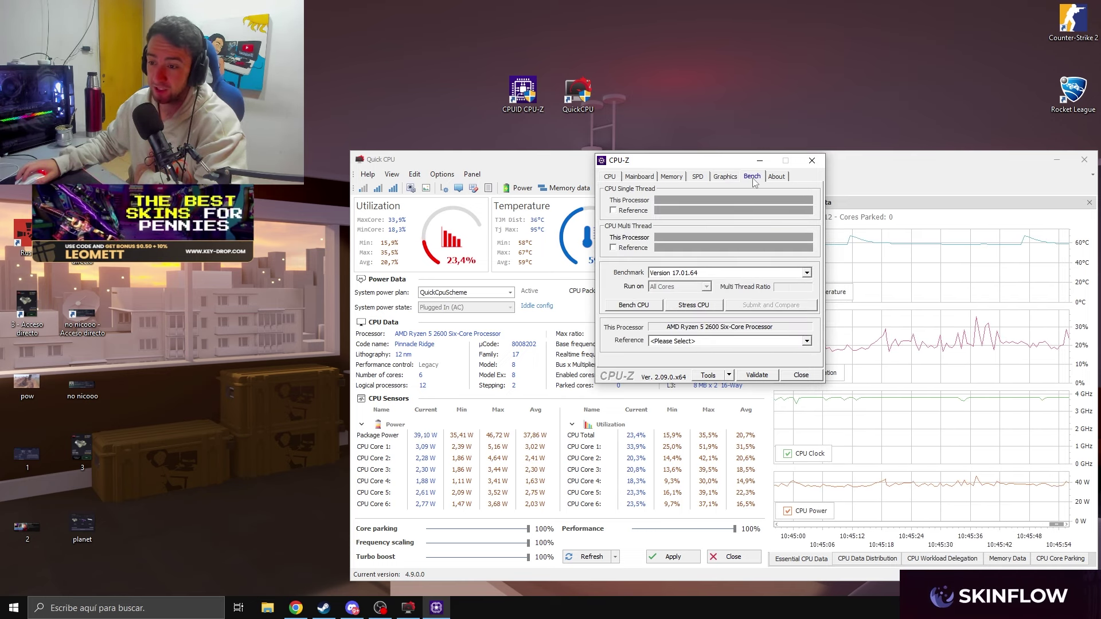
Apply the Maximum performance settings in Quick CPU and accept the listed changes.
click(395, 189)
click(395, 189)
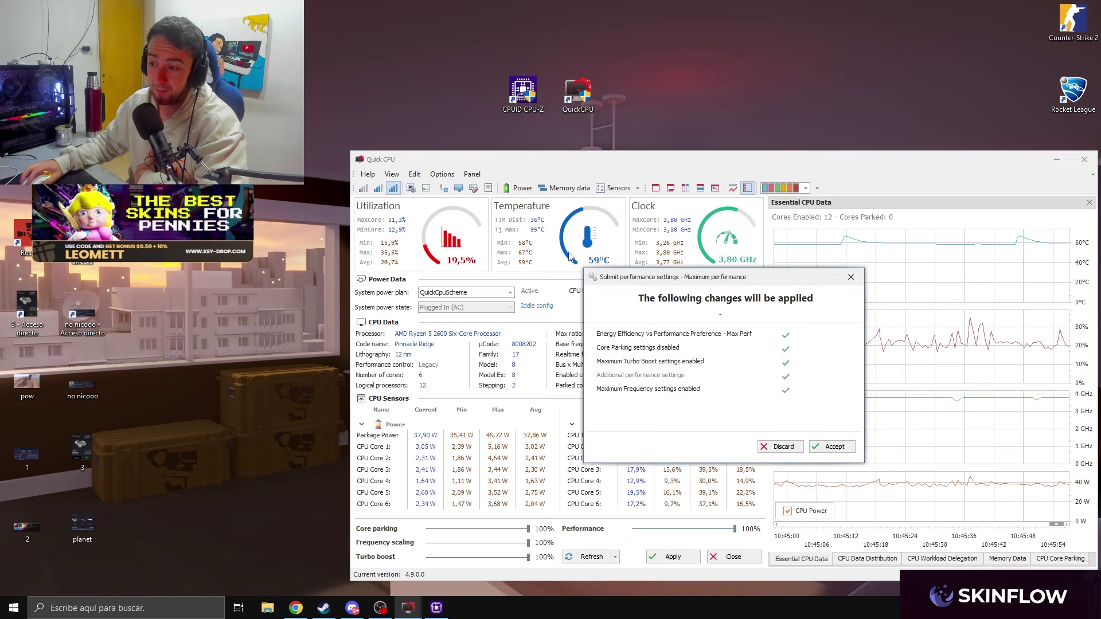
click(829, 448)
click(785, 403)
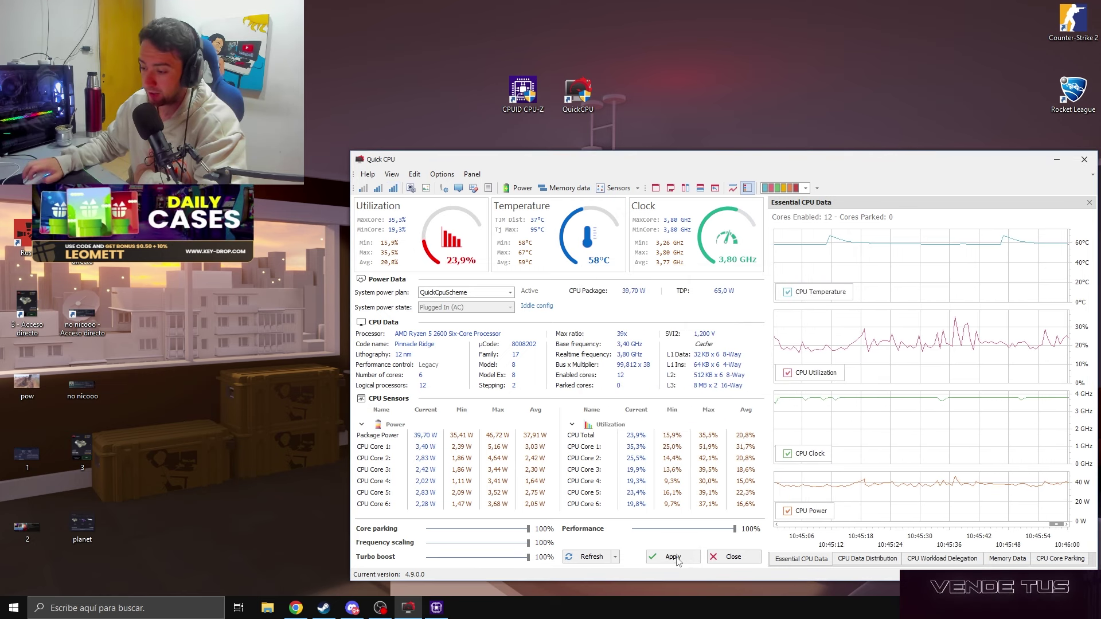
click(783, 405)
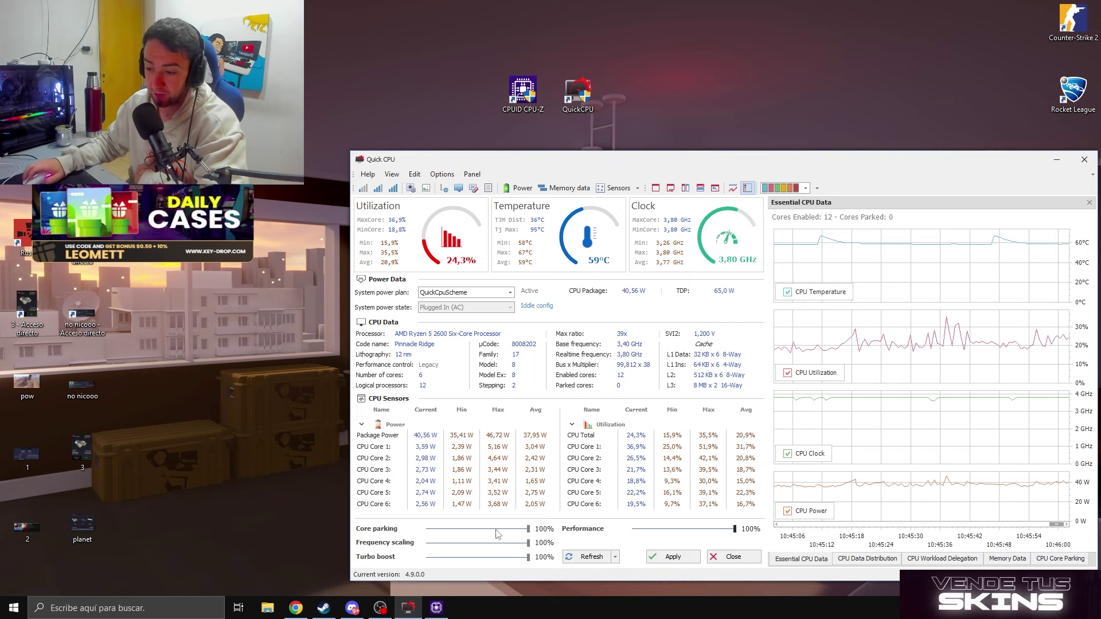
Return to CPU-Z and run the CPU benchmark, moving its window aside.
click(436, 607)
click(636, 306)
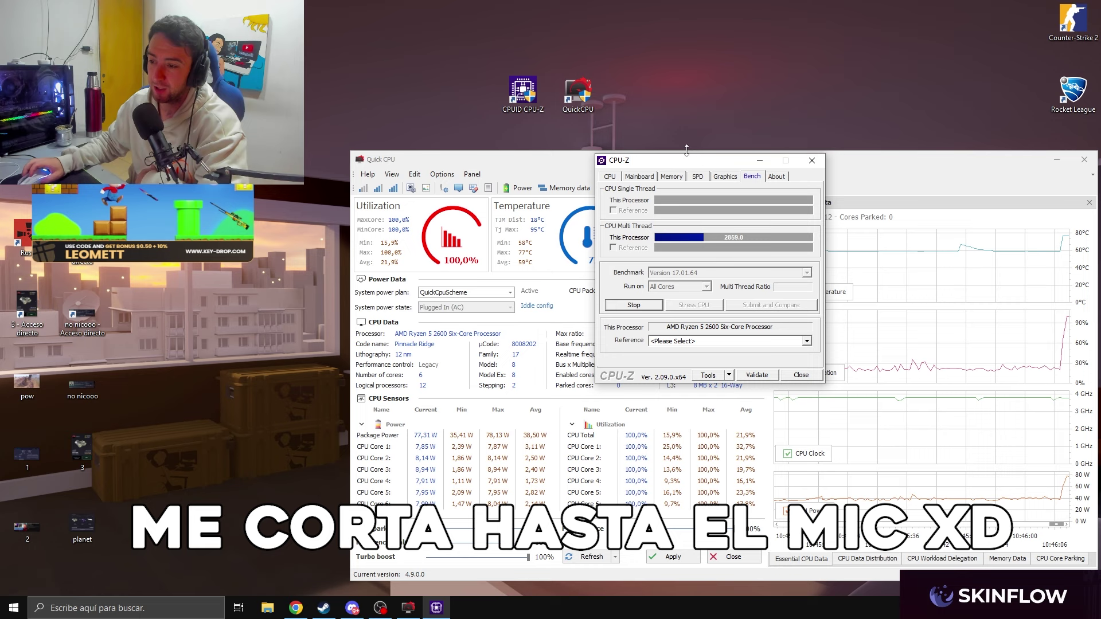
drag(686, 160, 786, 161)
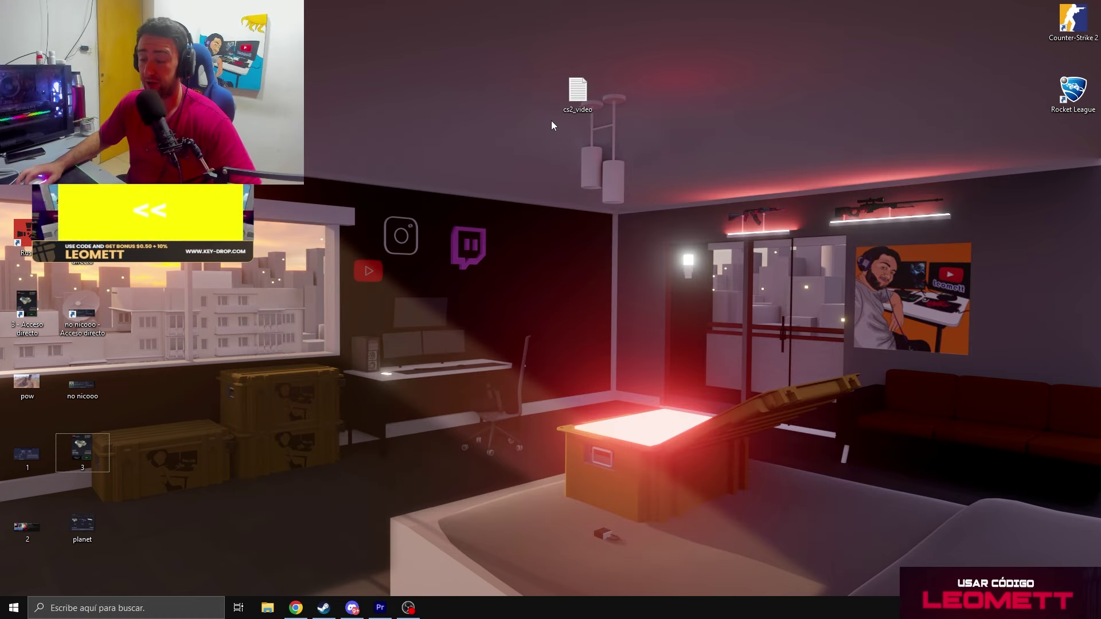
Switch to Steam and open the General properties of Counter-Strike 2 at its launch parameters.
click(324, 607)
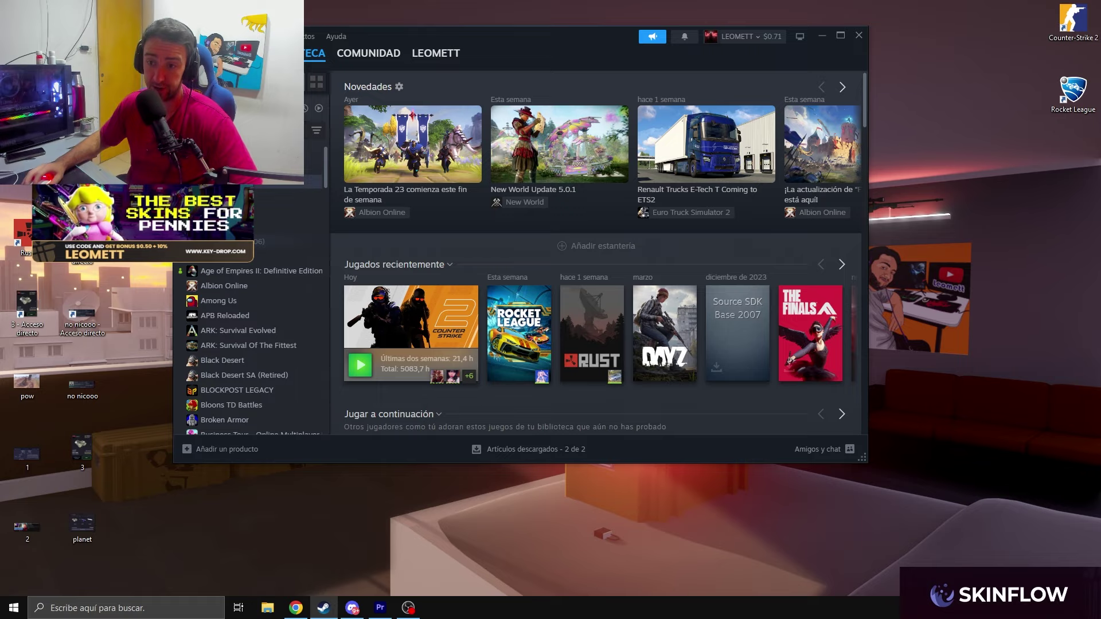
right_click(258, 181)
click(270, 281)
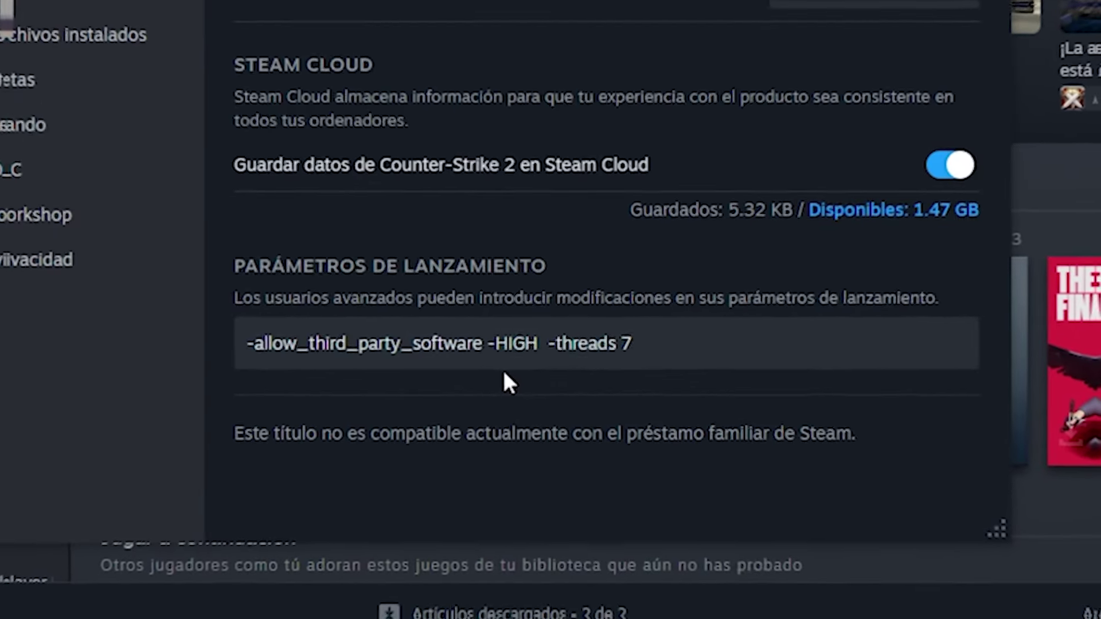
click(494, 343)
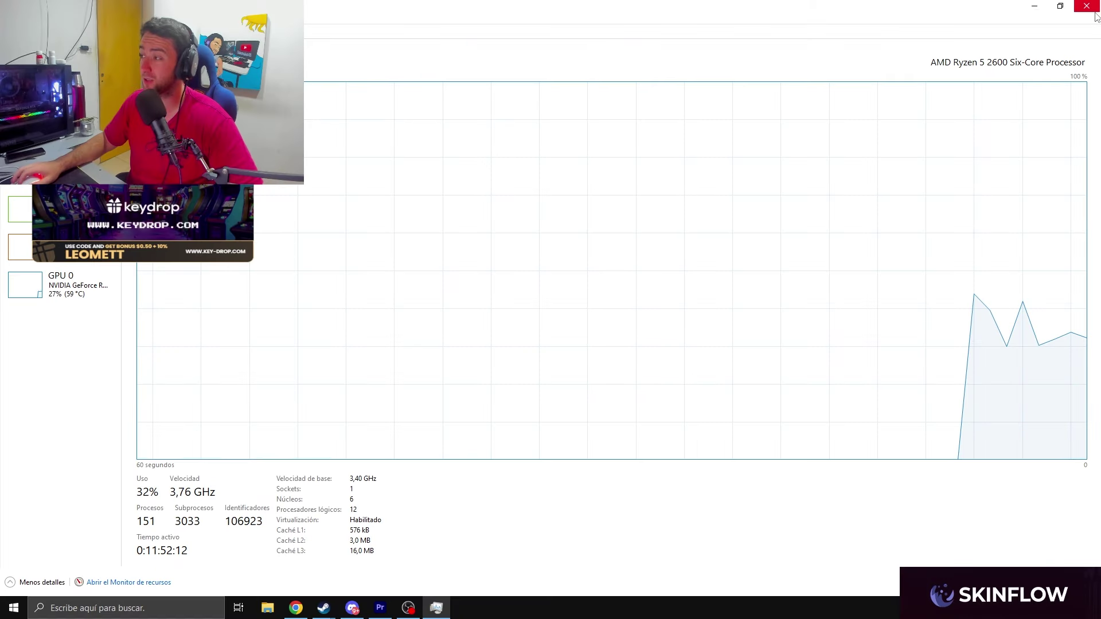
Close Task Manager and select the -allow_third_party_software option in the Counter-Strike 2 launch parameters.
click(1087, 6)
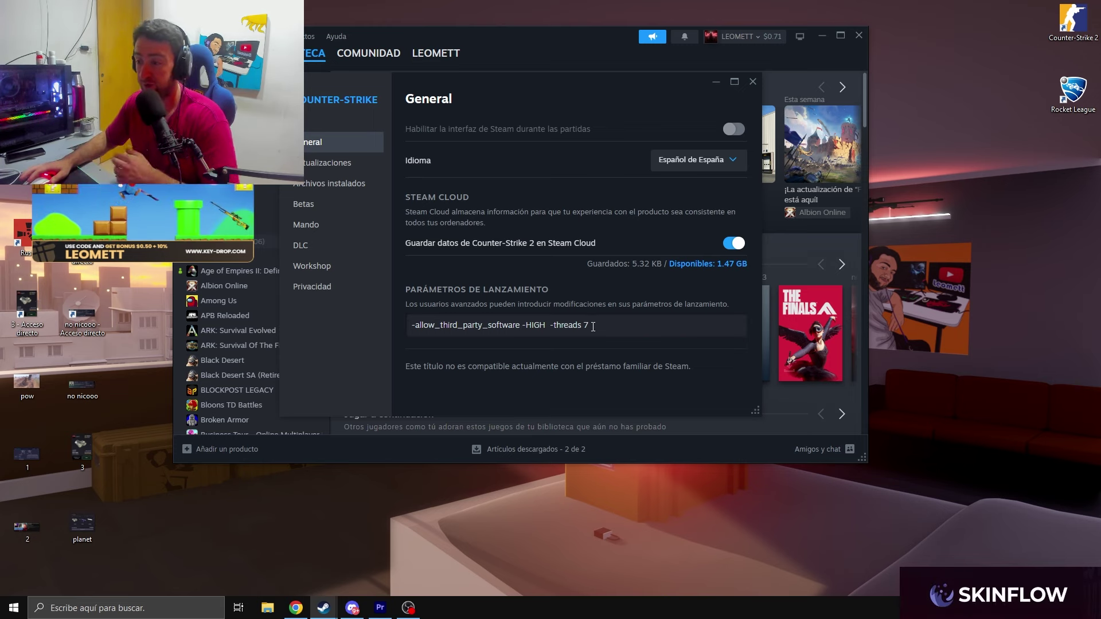
double_click(528, 325)
drag(520, 325, 403, 331)
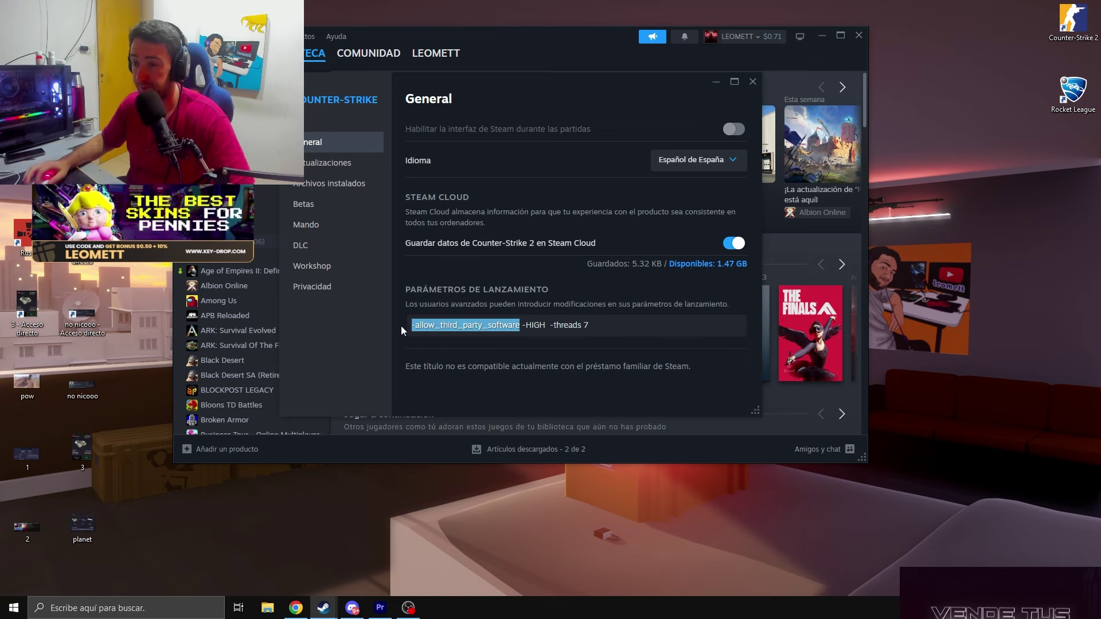
Show the desktop, then open the userdata folder inside steam on the Nuevo vol (E:) drive in a reduced window.
key(super+d)
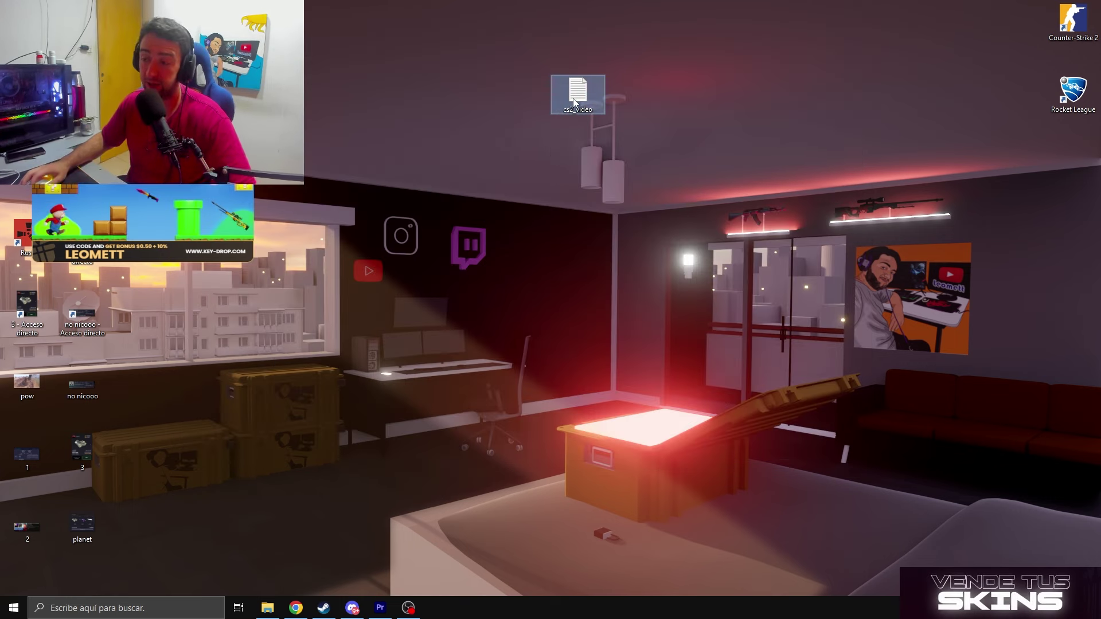
click(417, 121)
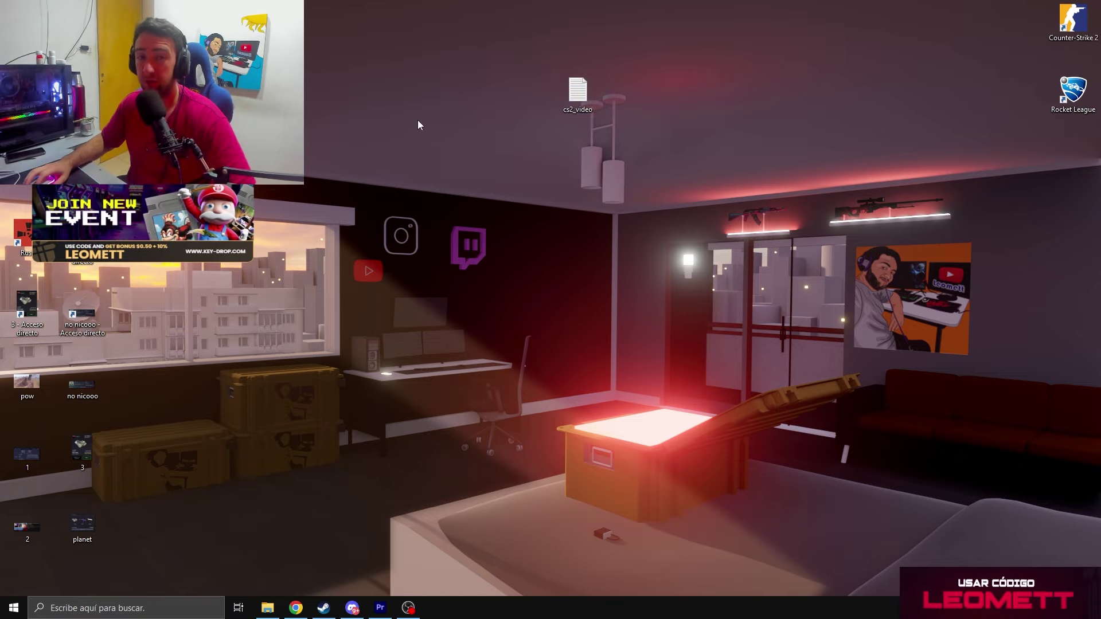
click(268, 608)
double_click(456, 167)
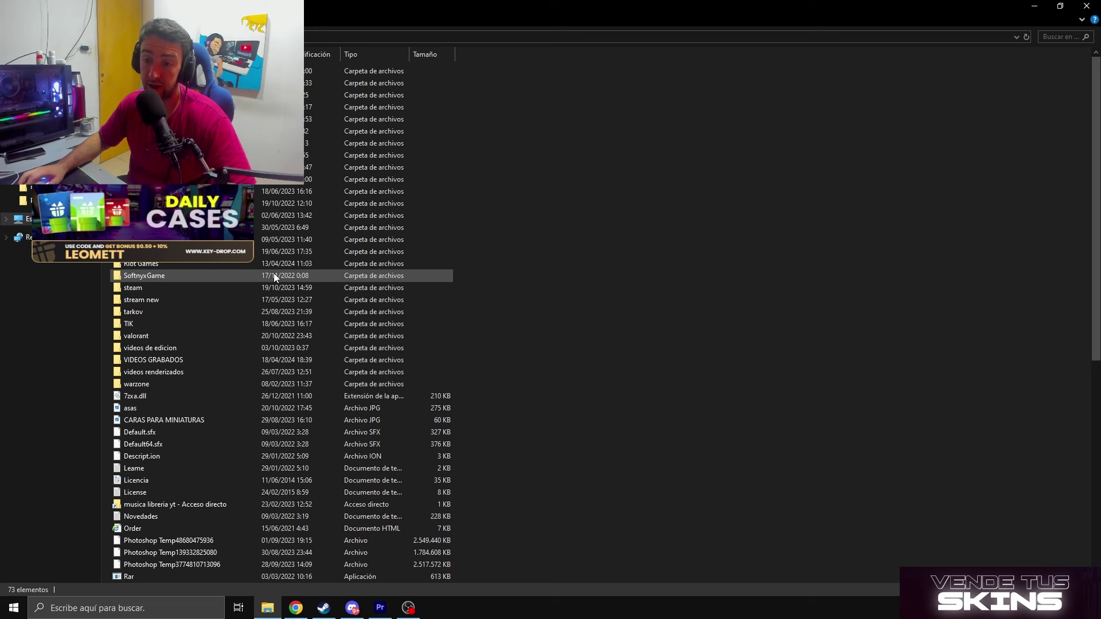
scroll(228, 336, down, 10)
scroll(180, 361, up, 5)
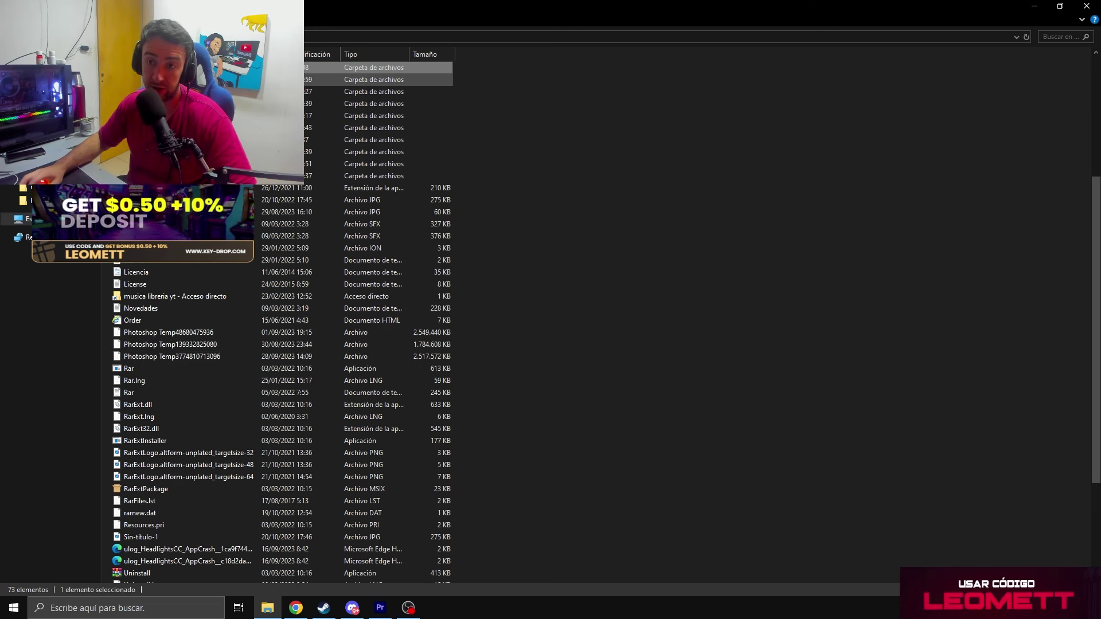
double_click(144, 80)
double_click(137, 324)
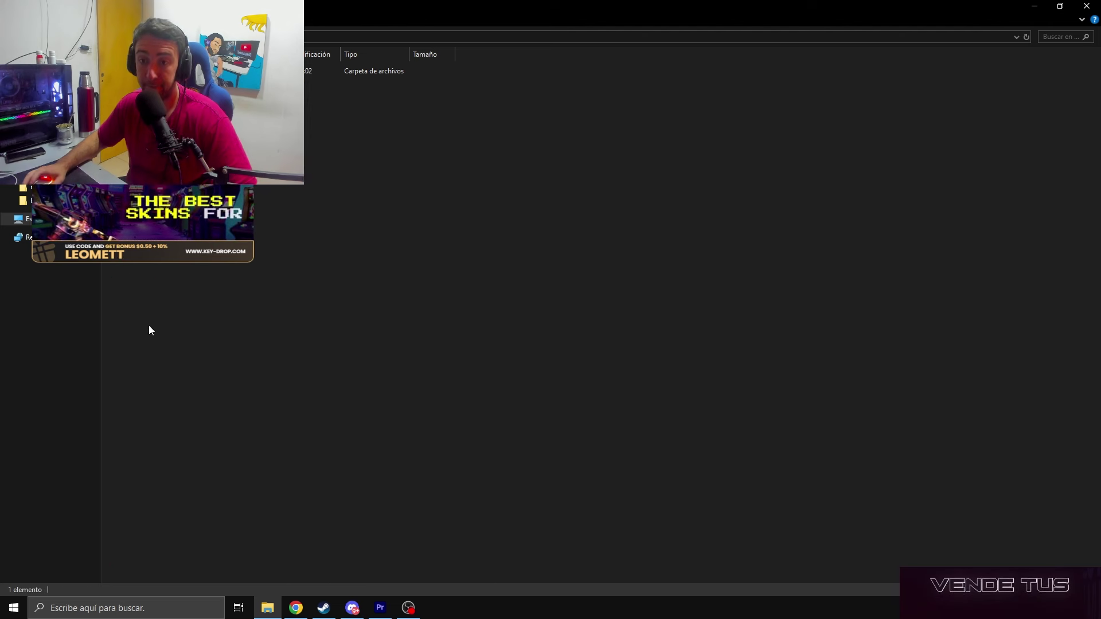
key(super+Down)
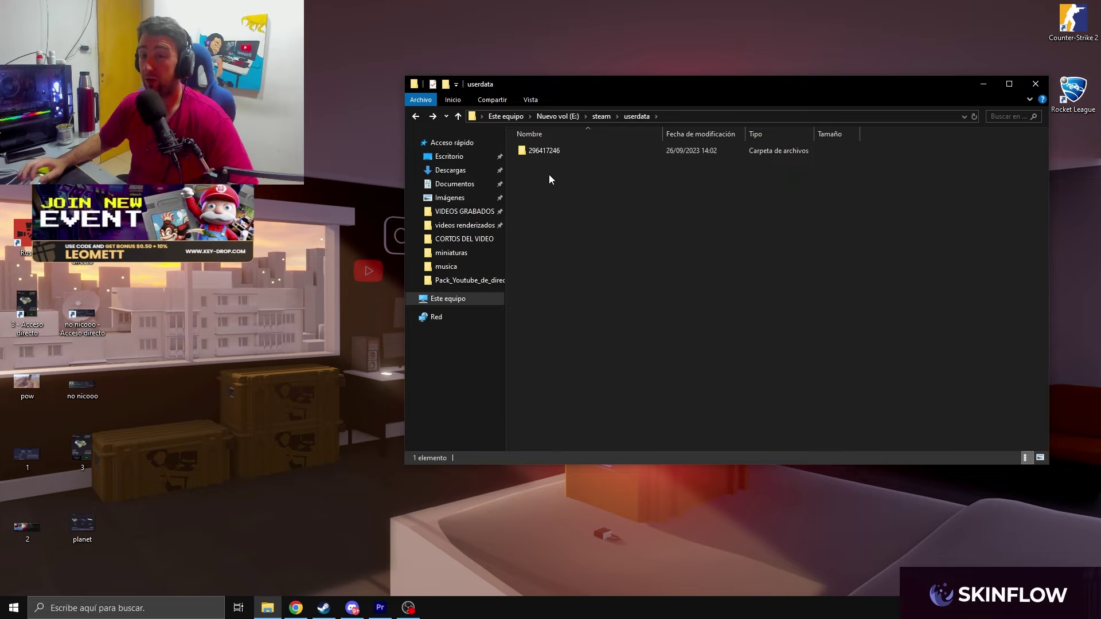
Examine the account folder in userdata, then show the Steam library briefly and minimize it.
drag(555, 276, 539, 155)
click(535, 205)
click(324, 608)
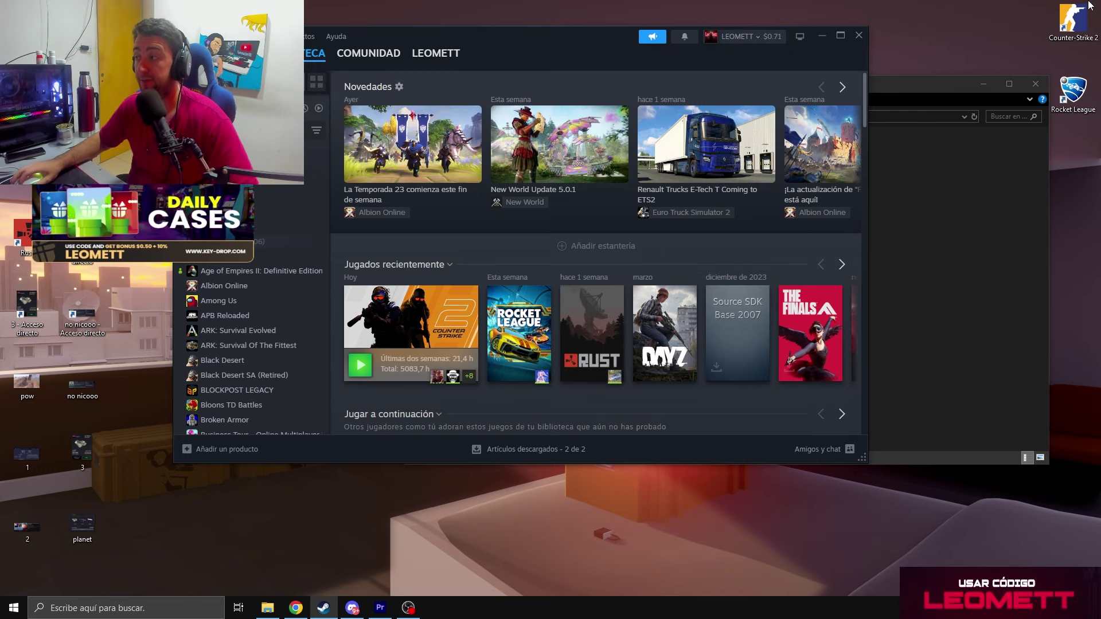
click(822, 36)
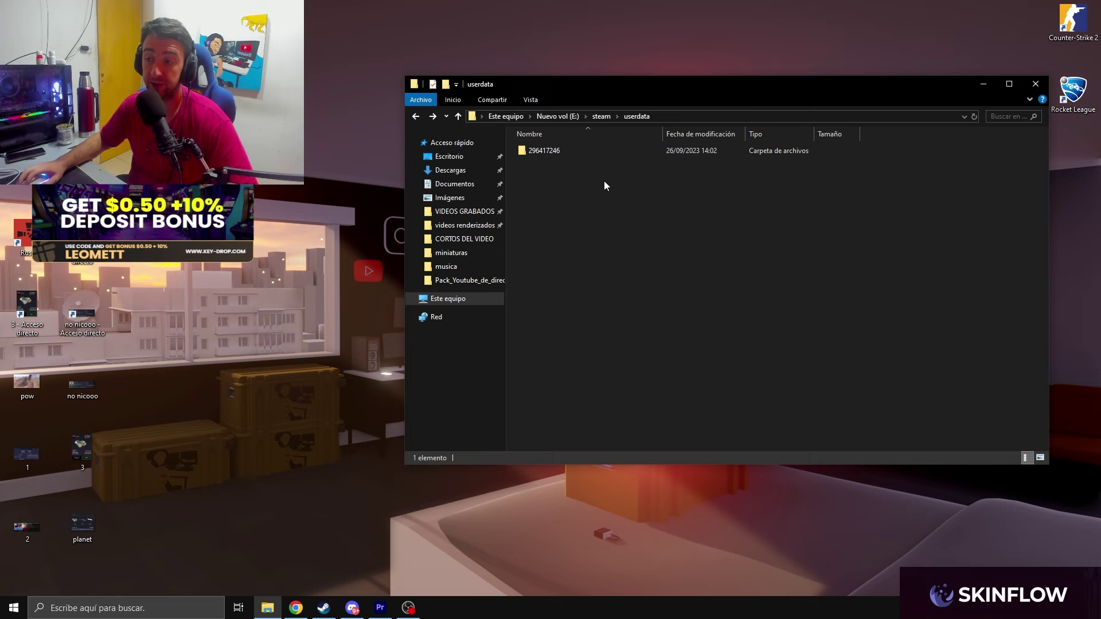
Open the cfg folder within the account folder's 730 and local folders.
double_click(543, 150)
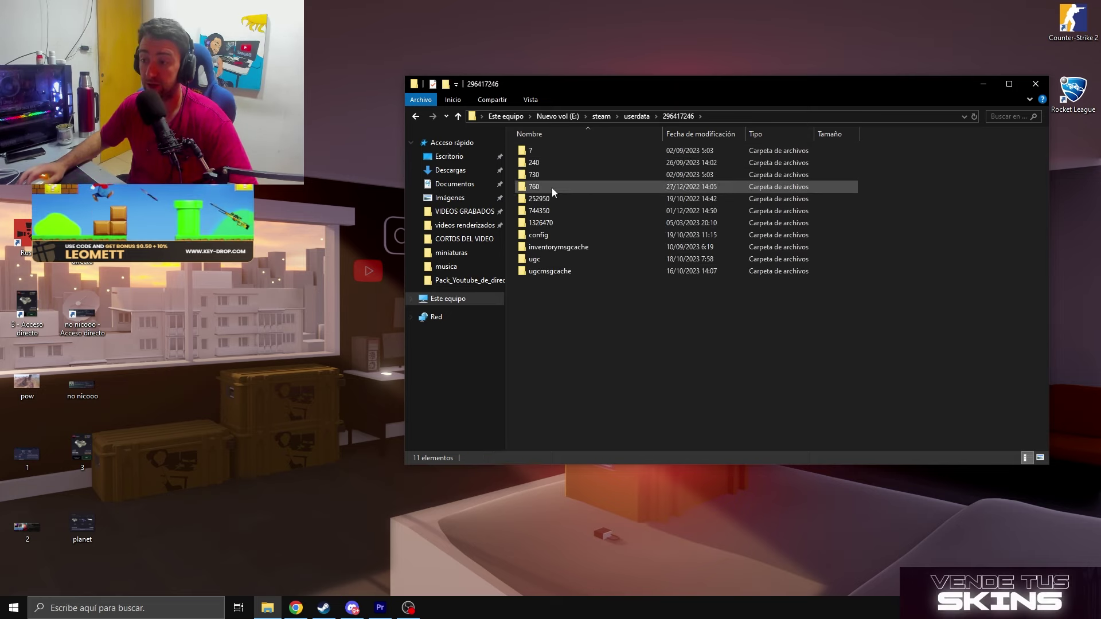
double_click(536, 175)
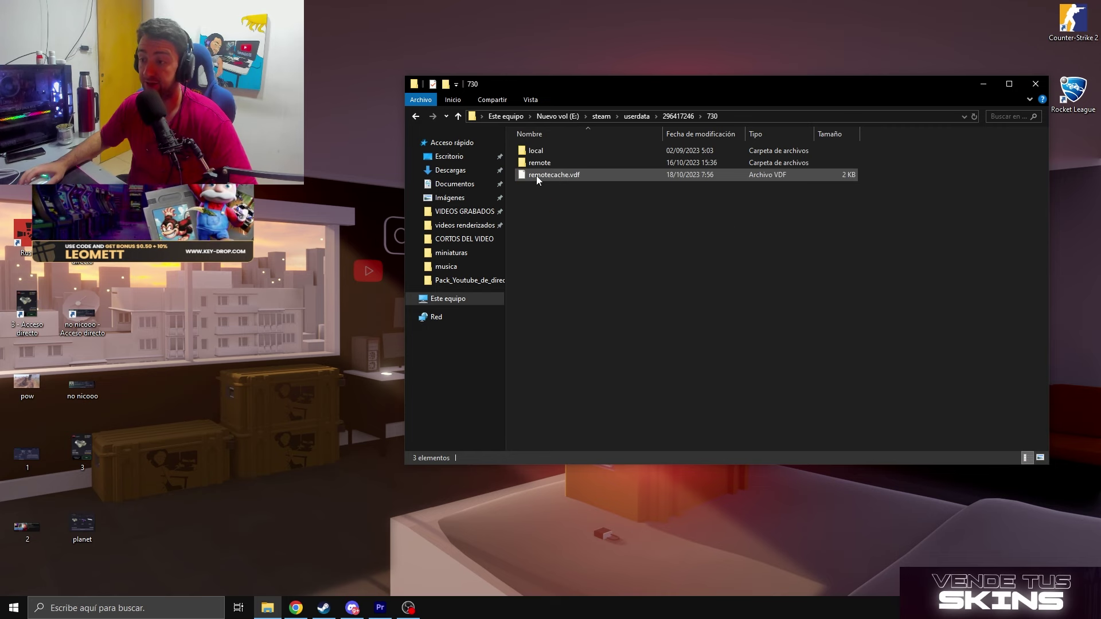
double_click(538, 151)
double_click(539, 150)
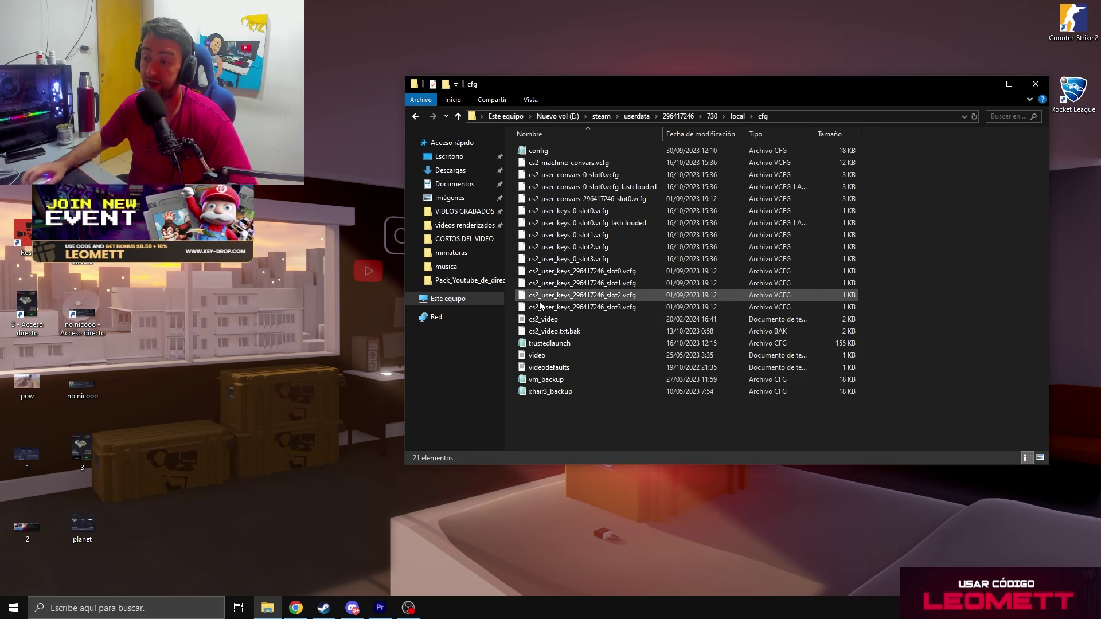
Paste the desktop's cs2_video file into the cfg folder, replacing the existing file, and return to the desktop.
click(544, 318)
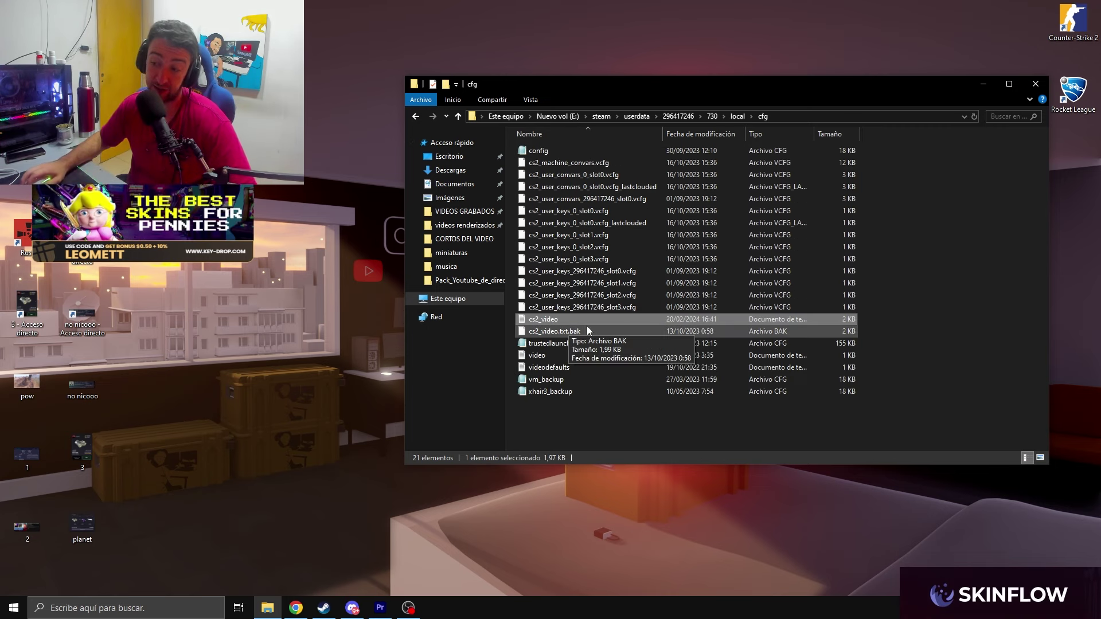
right_click(566, 420)
click(597, 498)
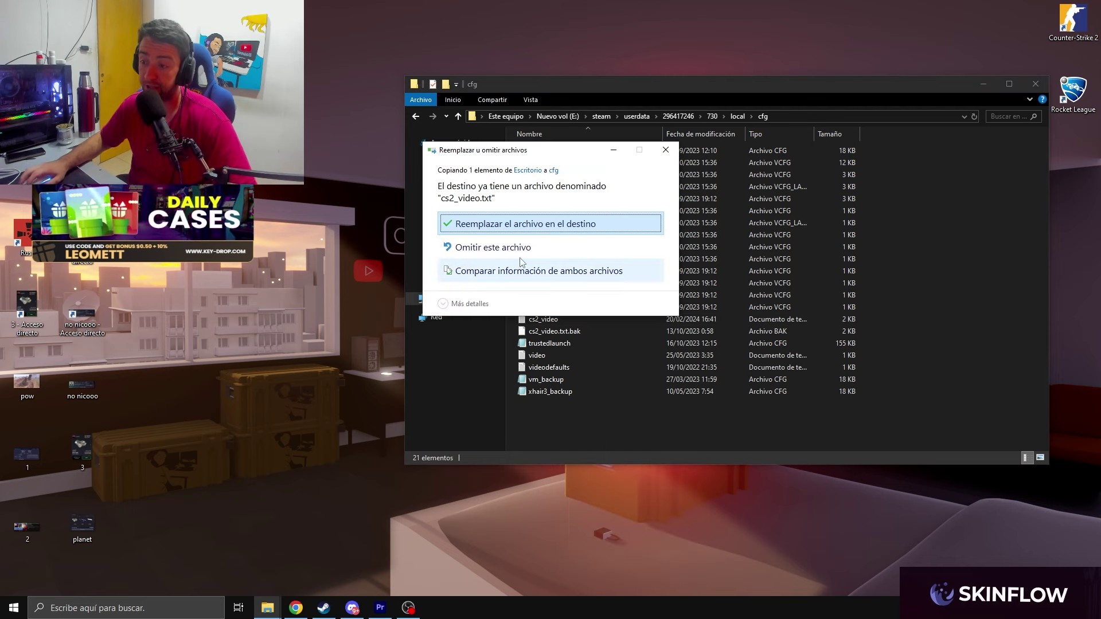
click(510, 224)
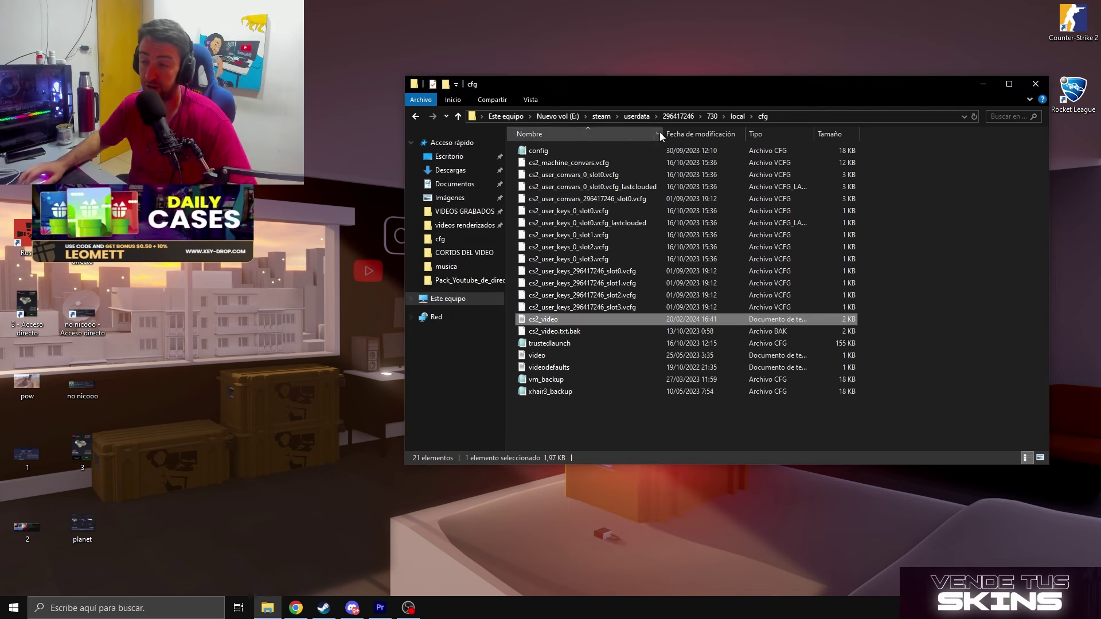
key(super+d)
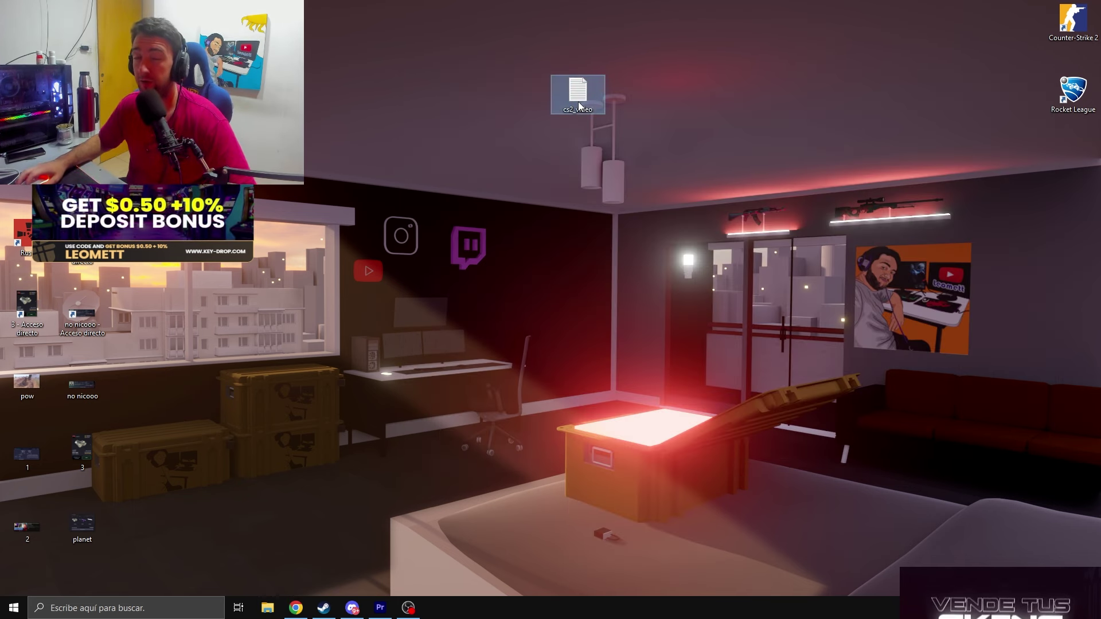